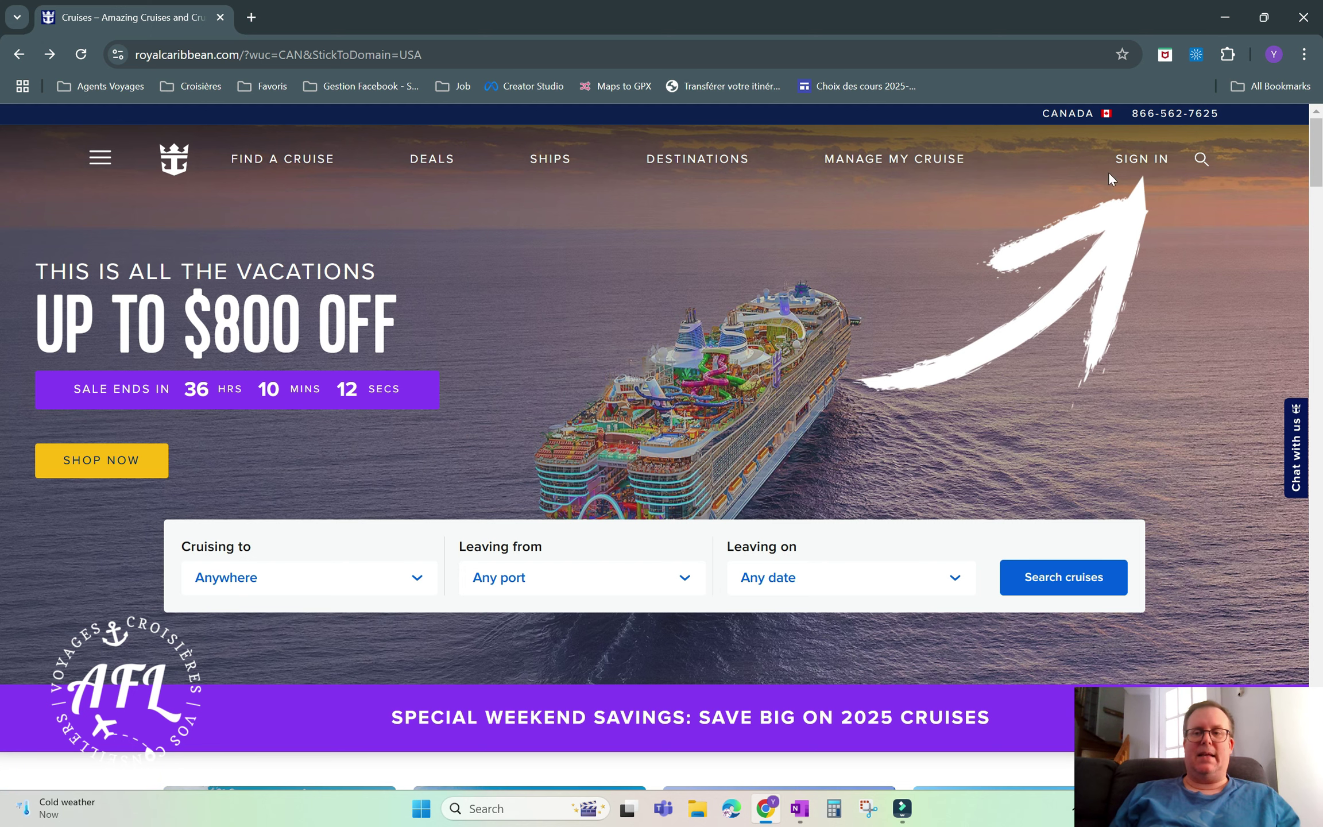
Sign in to the Royal Caribbean account with the member's e-mail address and account password
left_click(1152, 166)
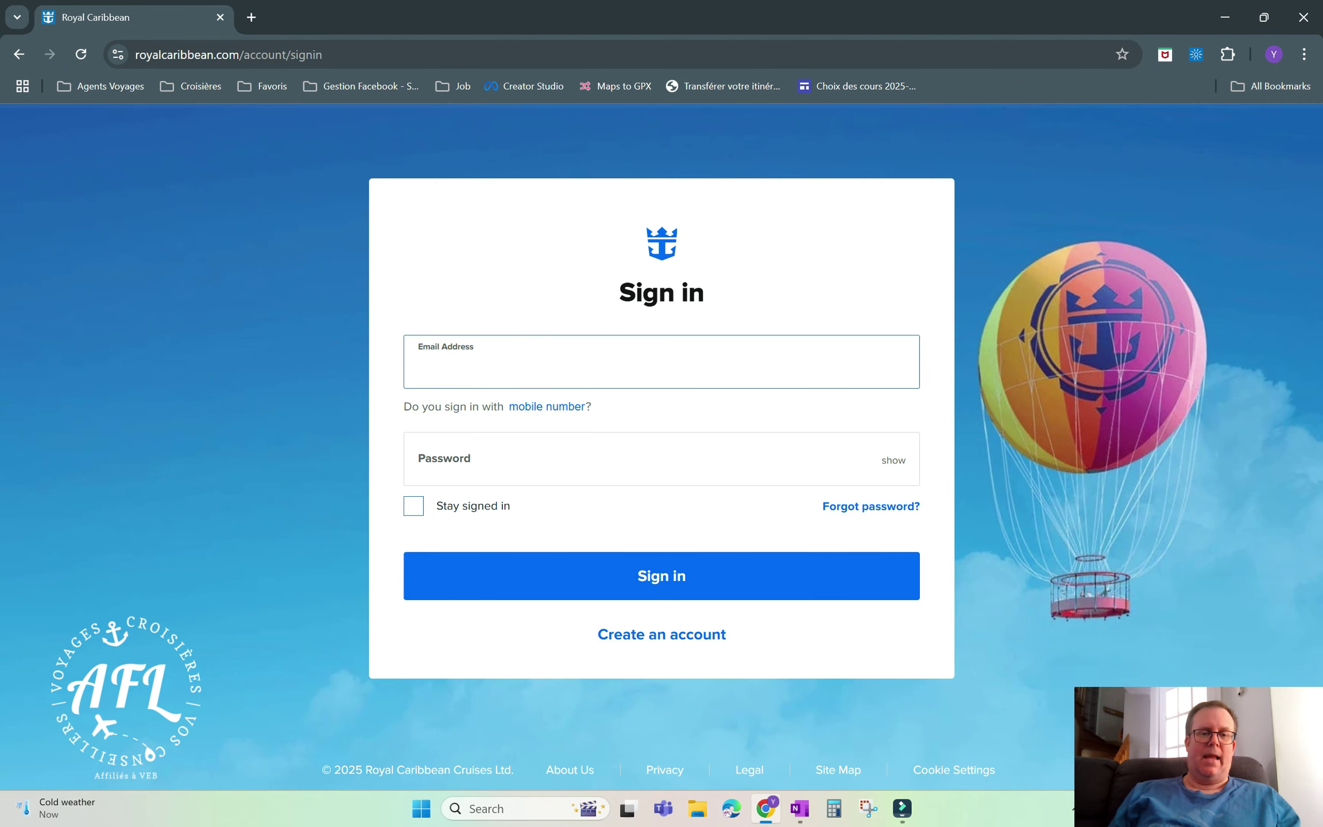
left_click(522, 370)
type("y")
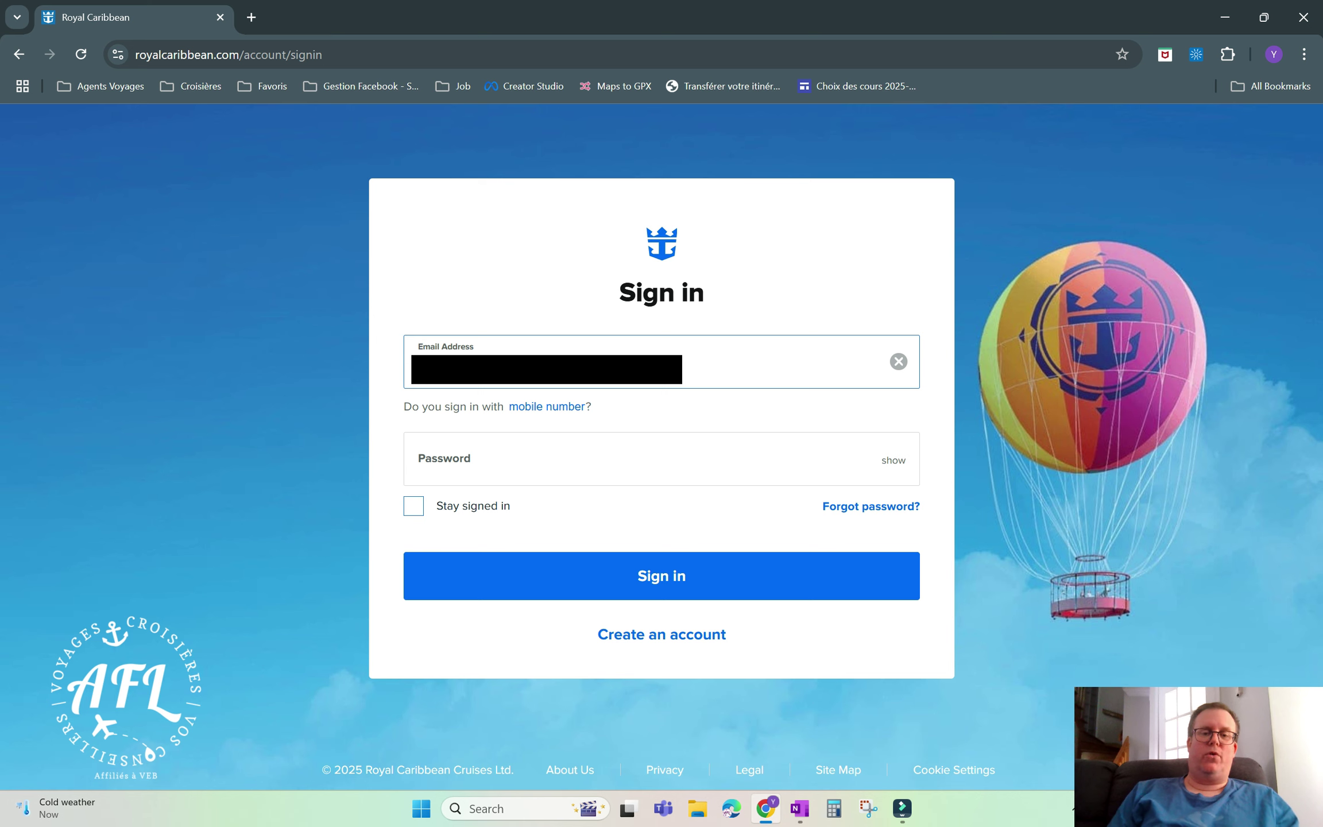
left_click(556, 459)
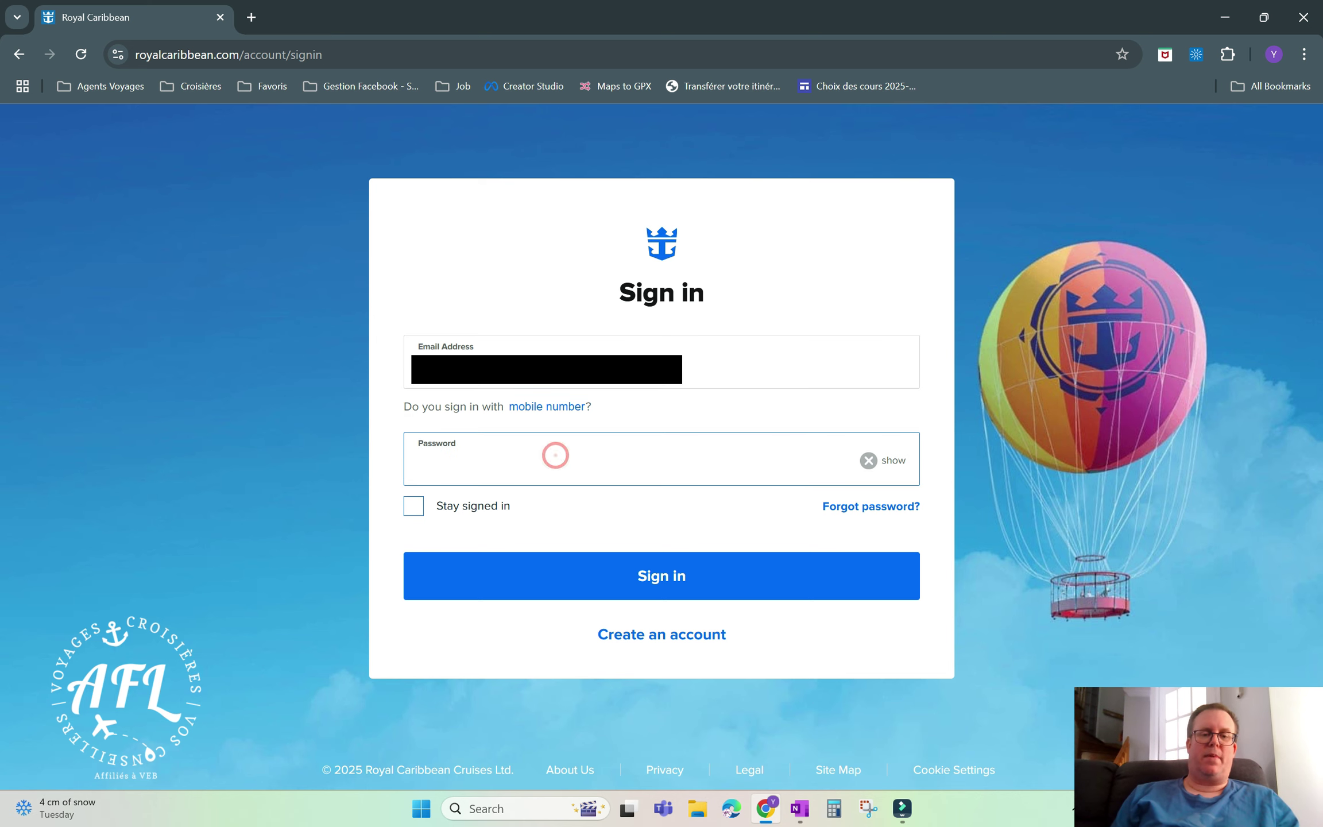
type("•••••••••••")
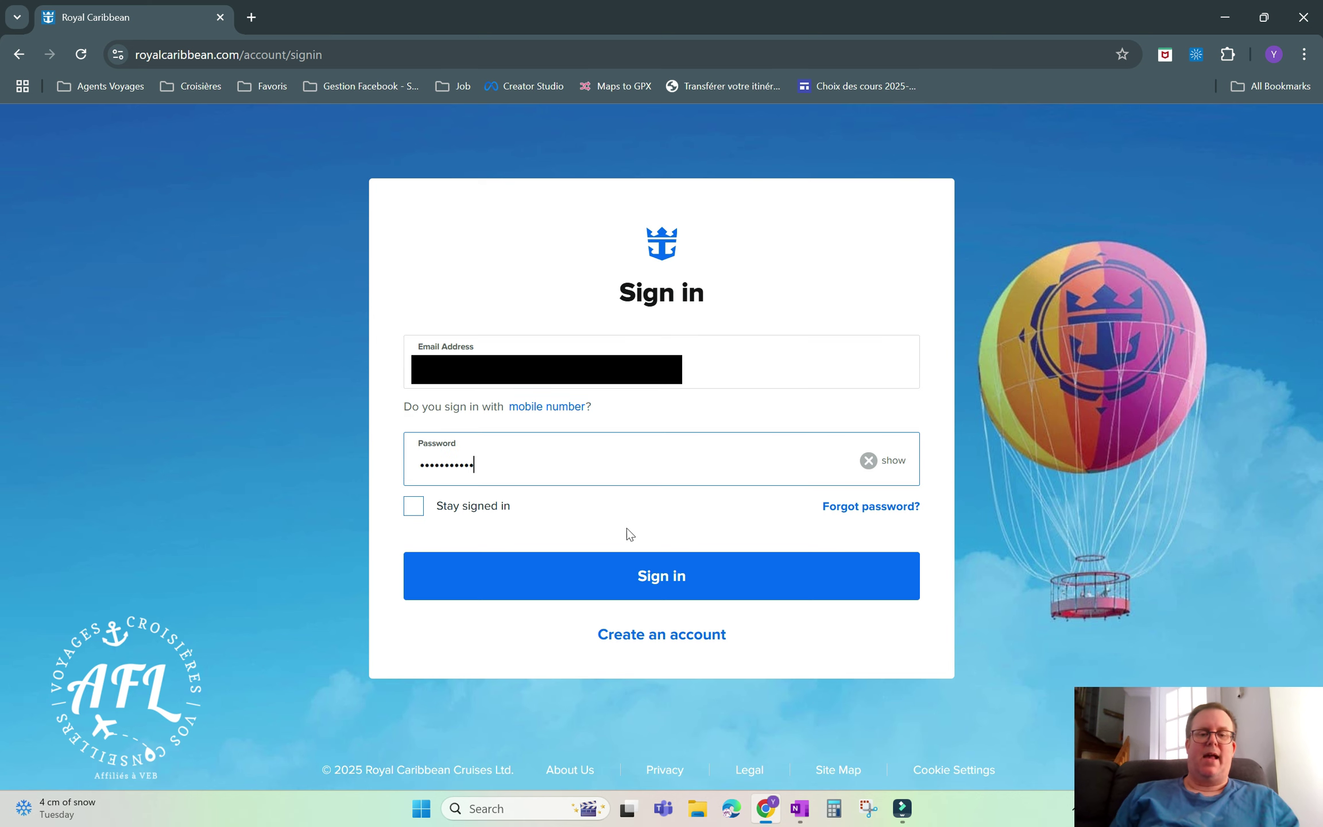
left_click(679, 573)
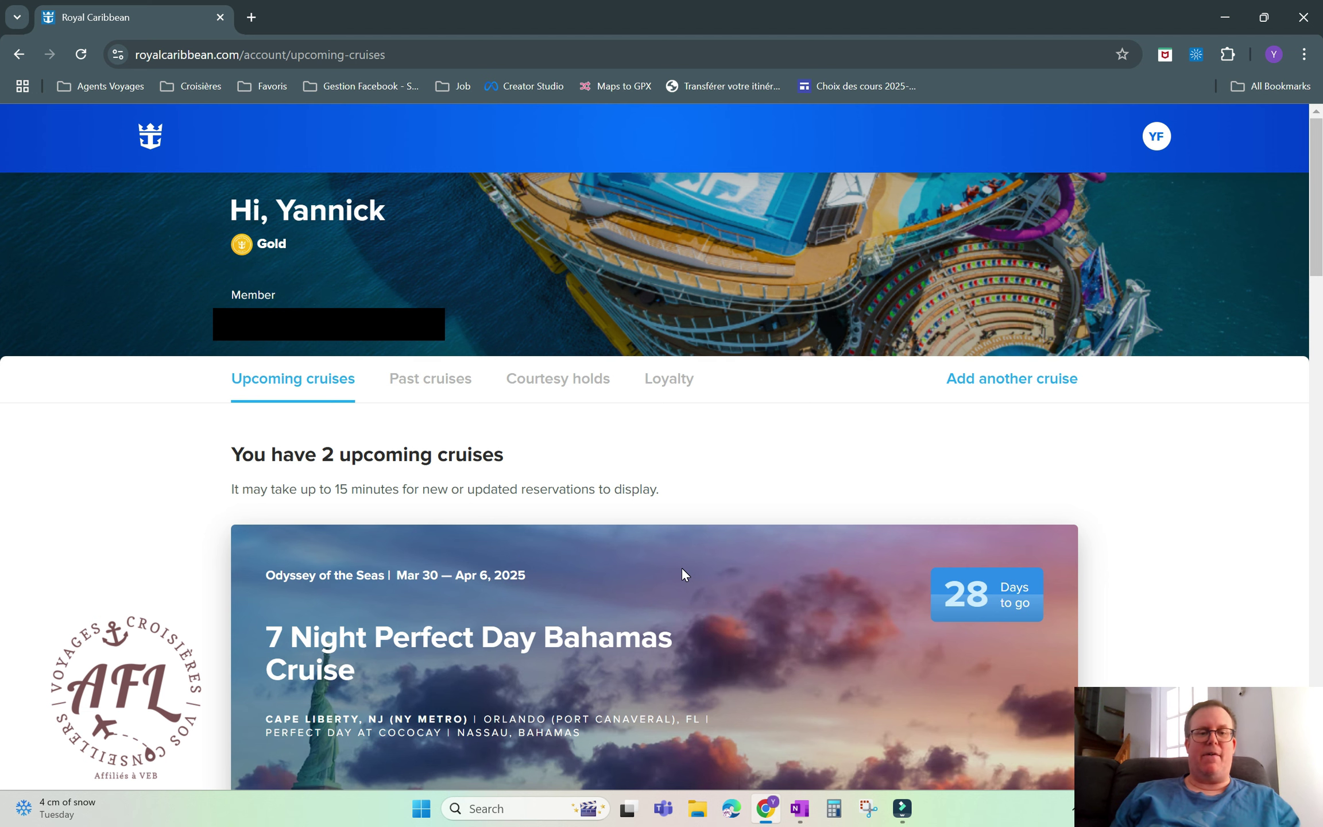
Open check-in editing for the Odyssey of the Seas Bahamas cruise and continue with only the first listed guest selected
scroll(598, 465, "down", 5)
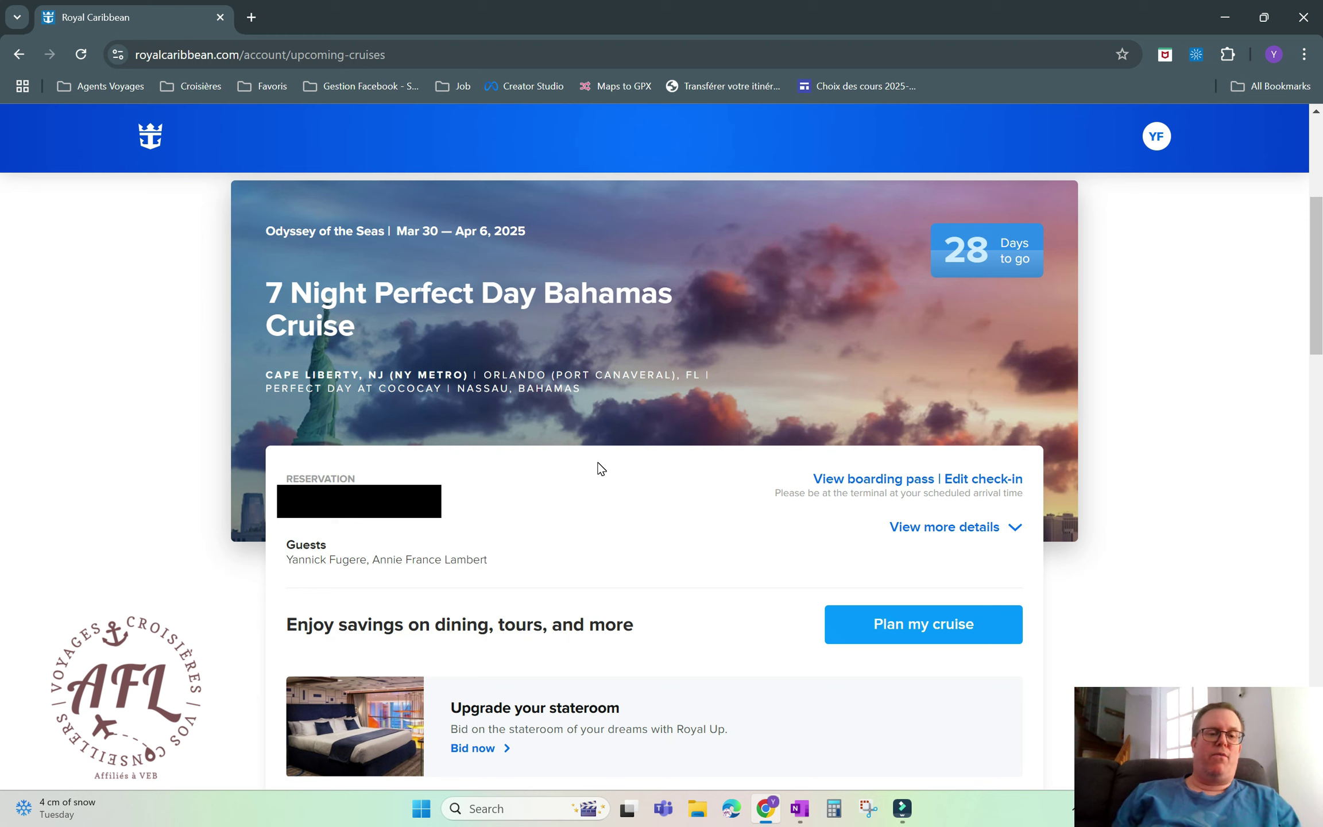
left_click(992, 483)
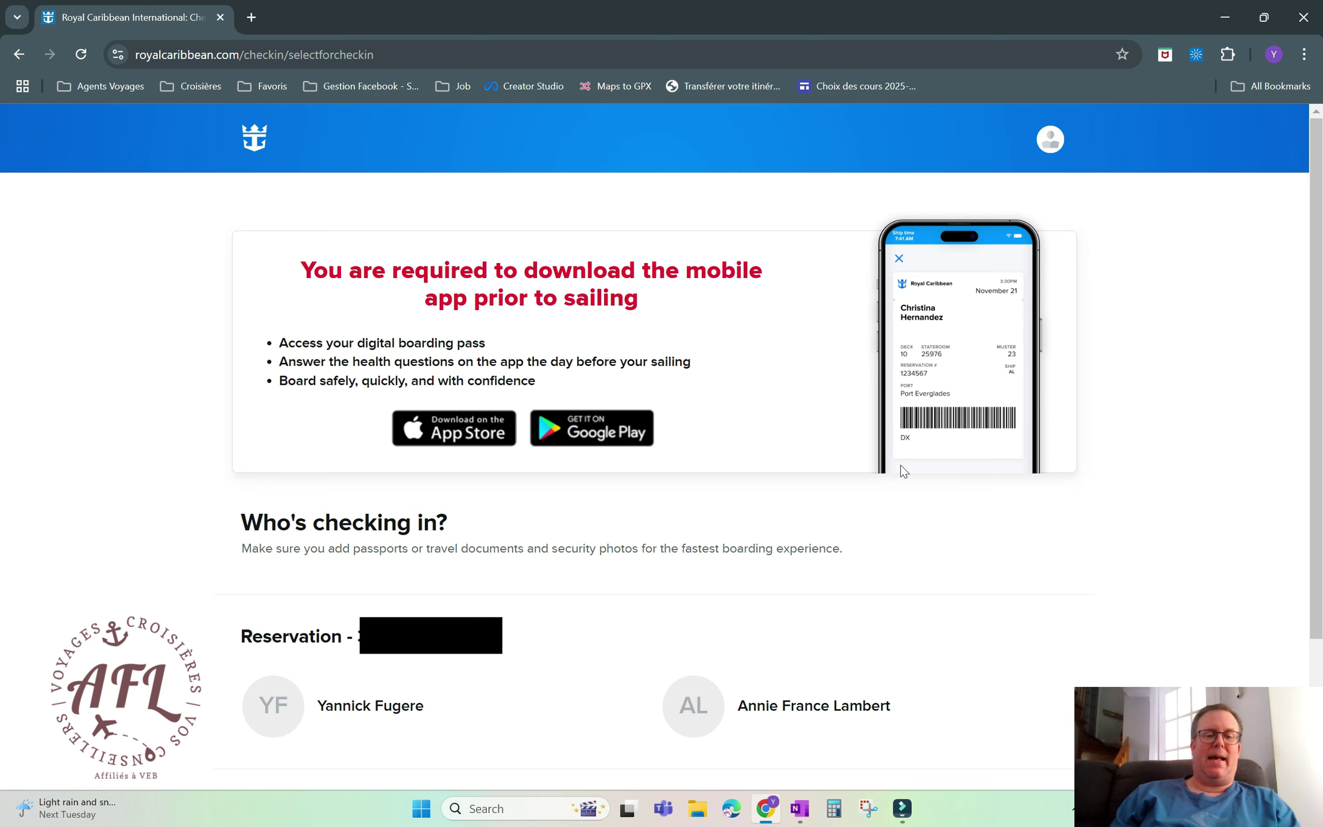
scroll(718, 464, "down", 2)
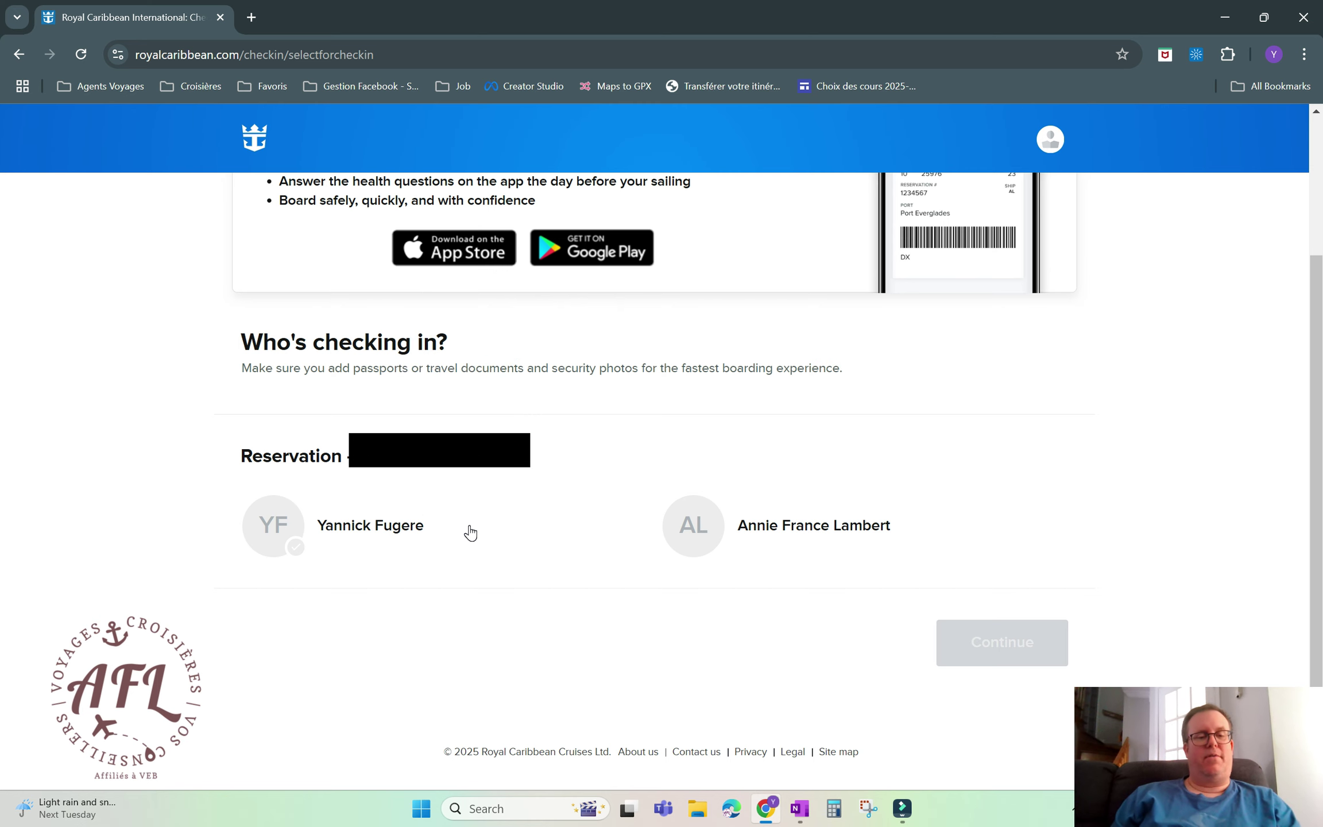
left_click(356, 528)
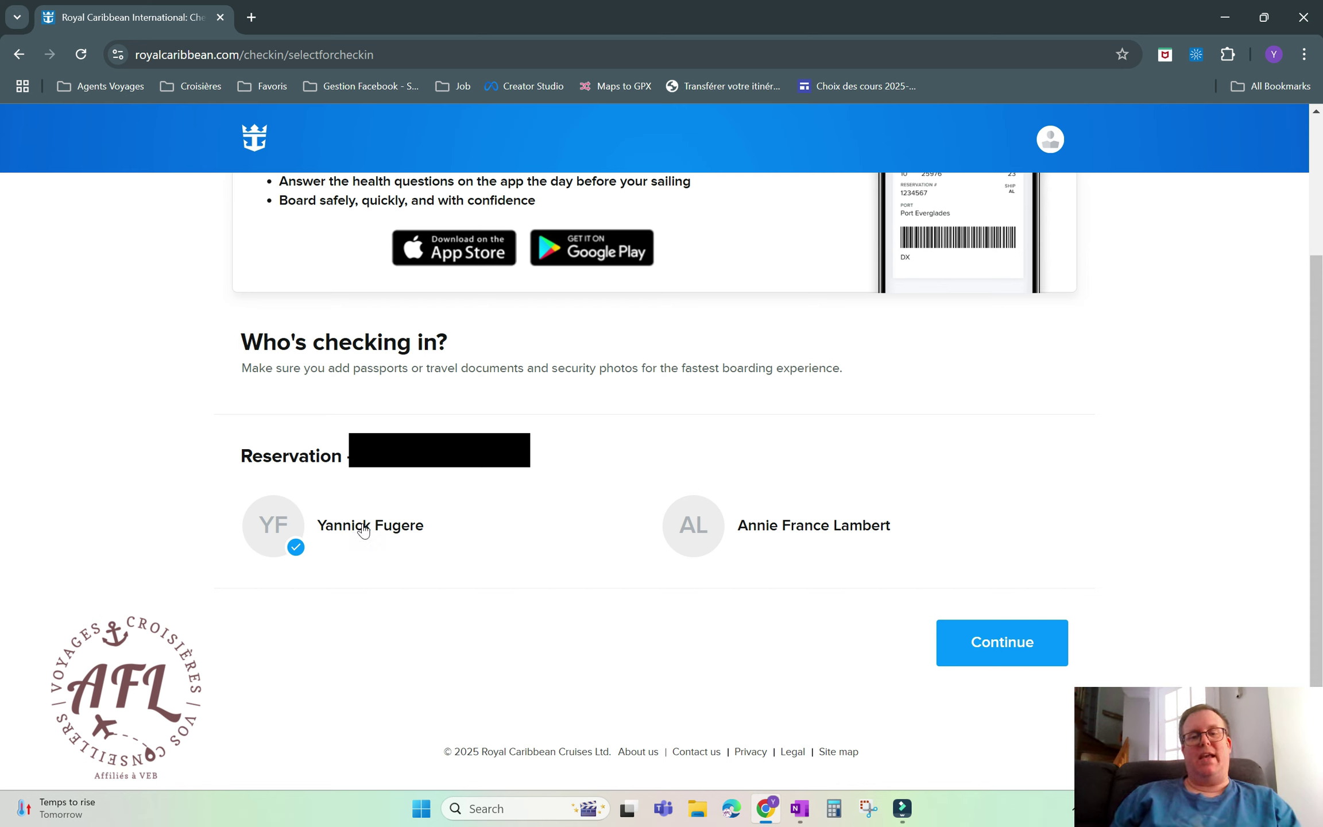
left_click(770, 542)
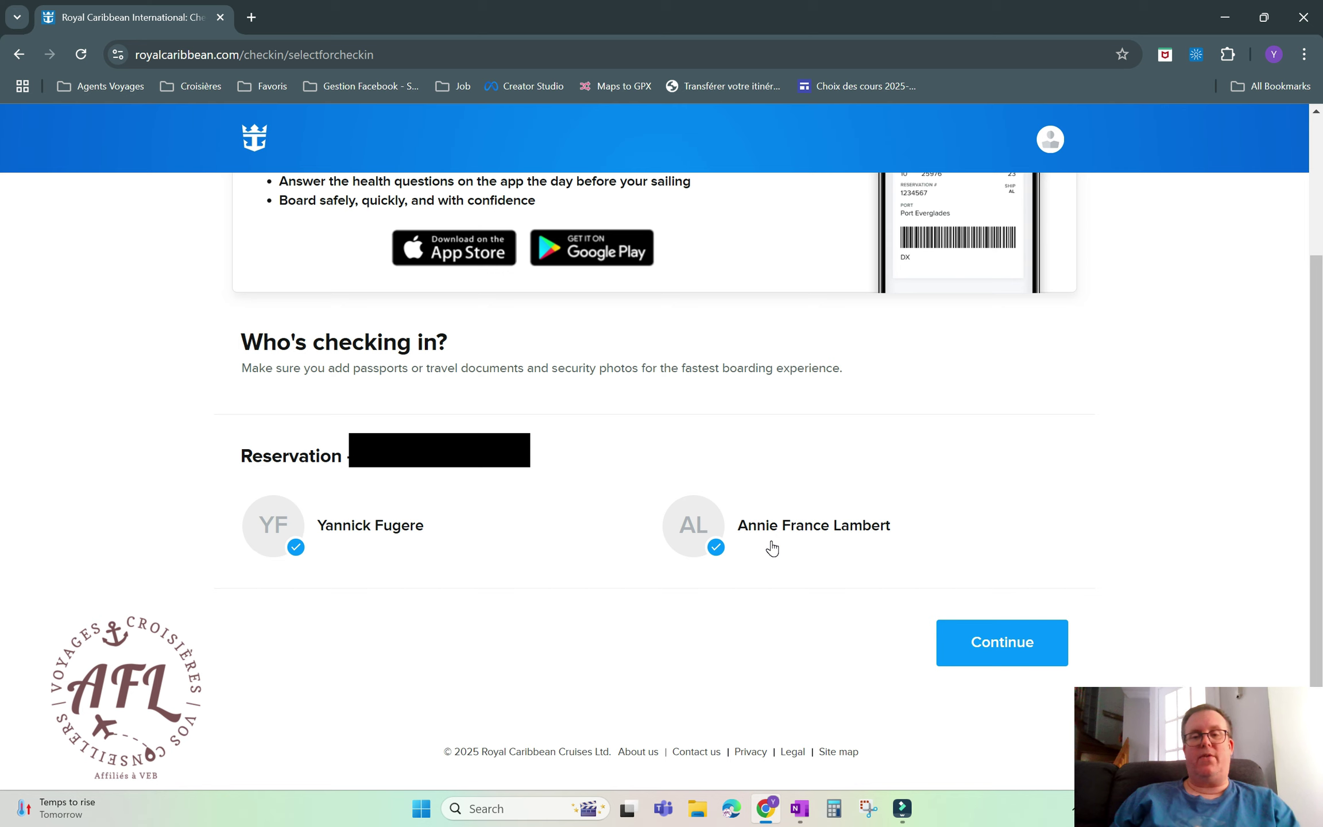
left_click(772, 546)
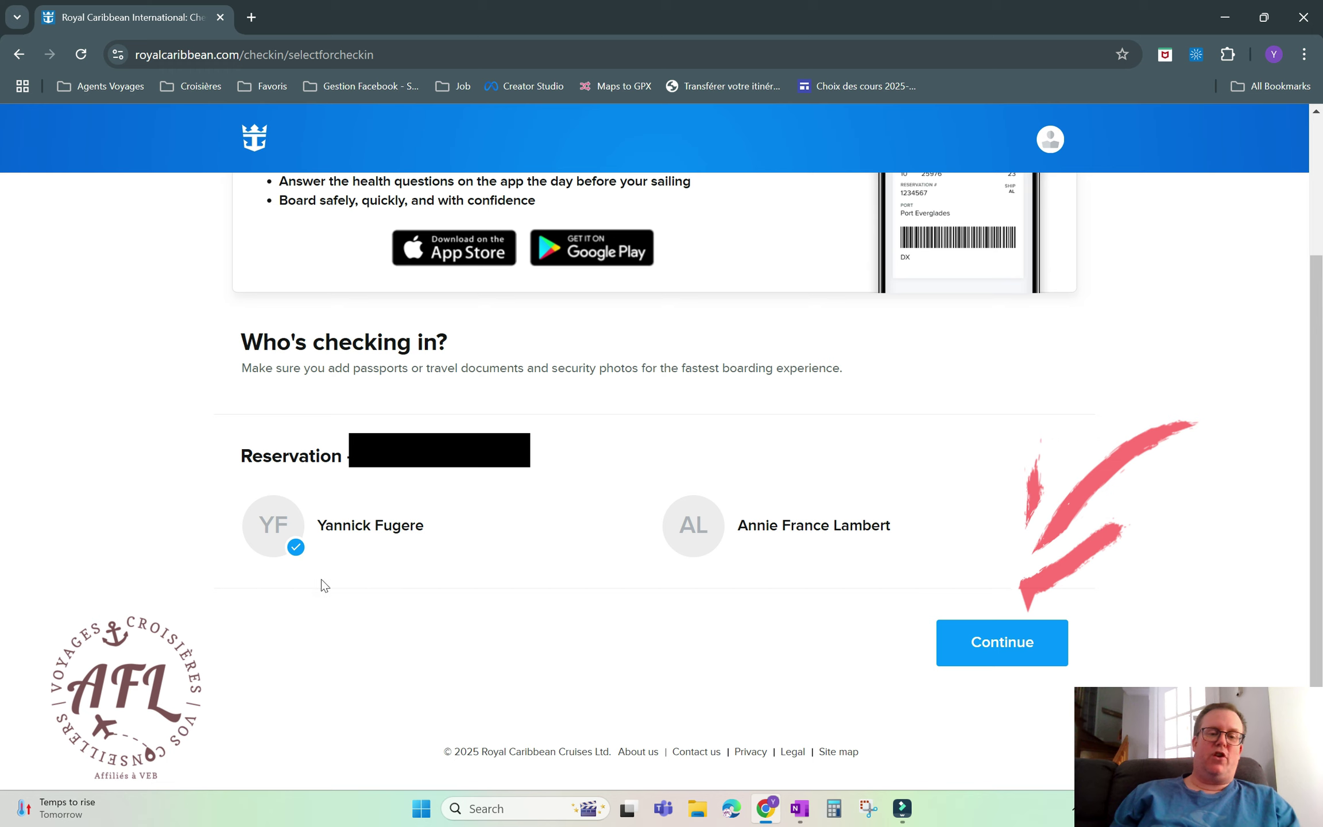
left_click(1001, 655)
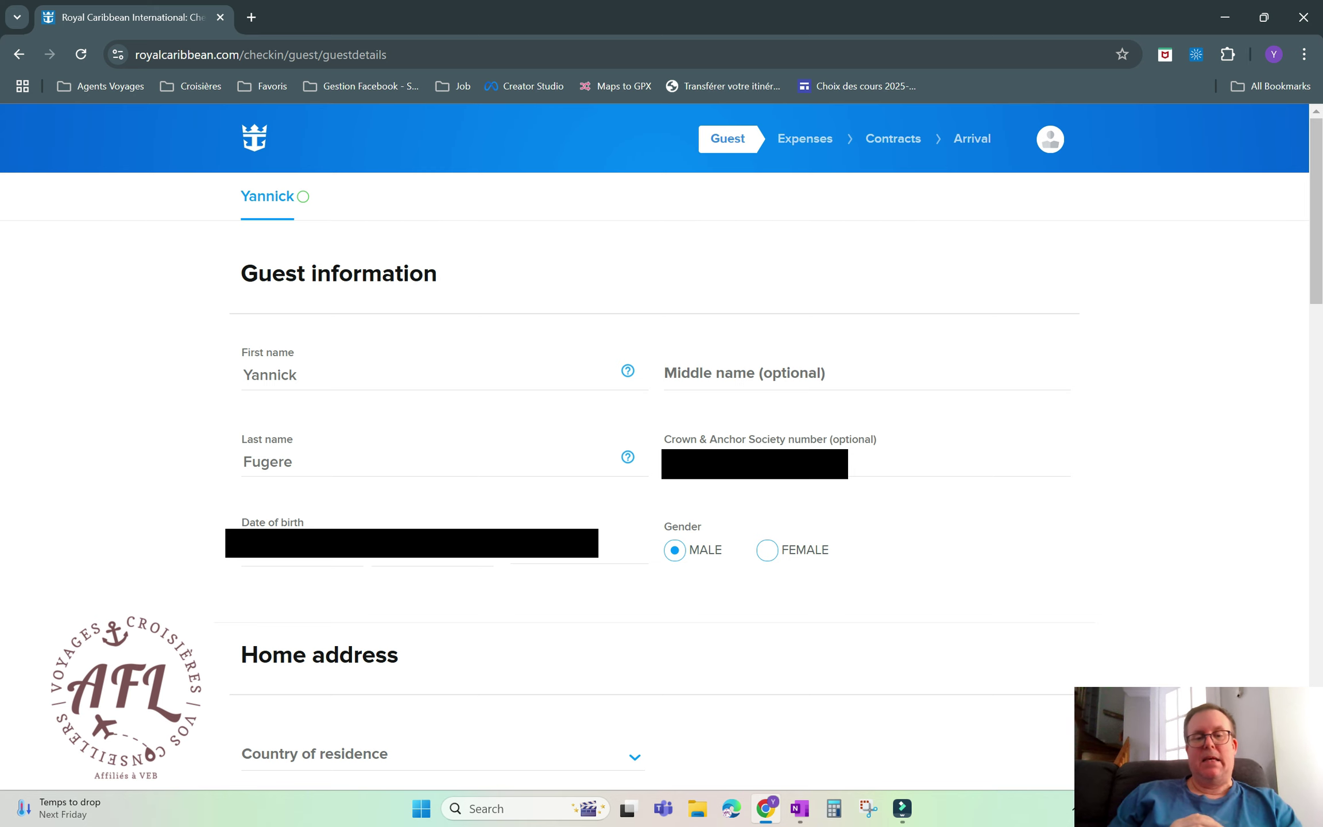
Set the guest's country of residence to Canada in the home address
left_click(350, 562)
left_click(353, 560)
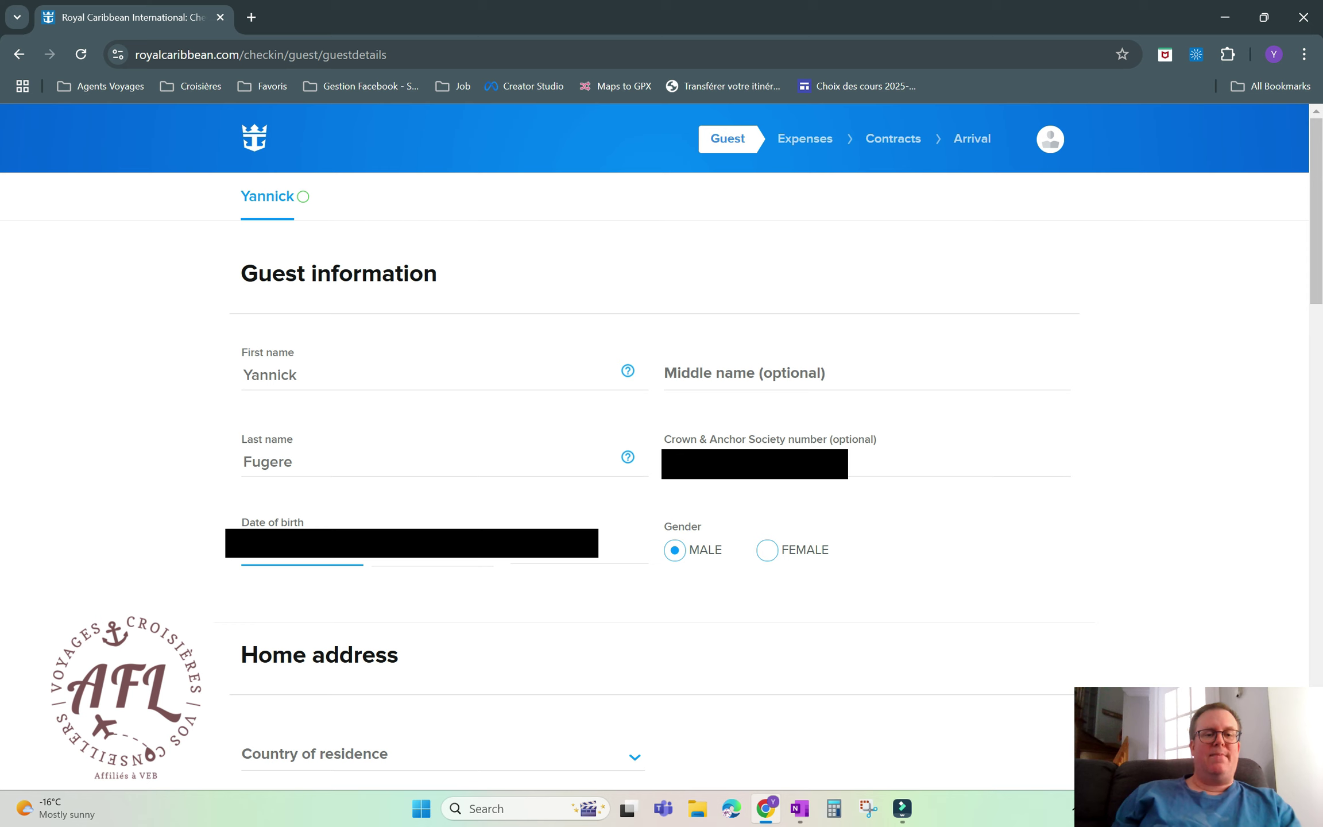
scroll(472, 422, "down", 5)
left_click(473, 422)
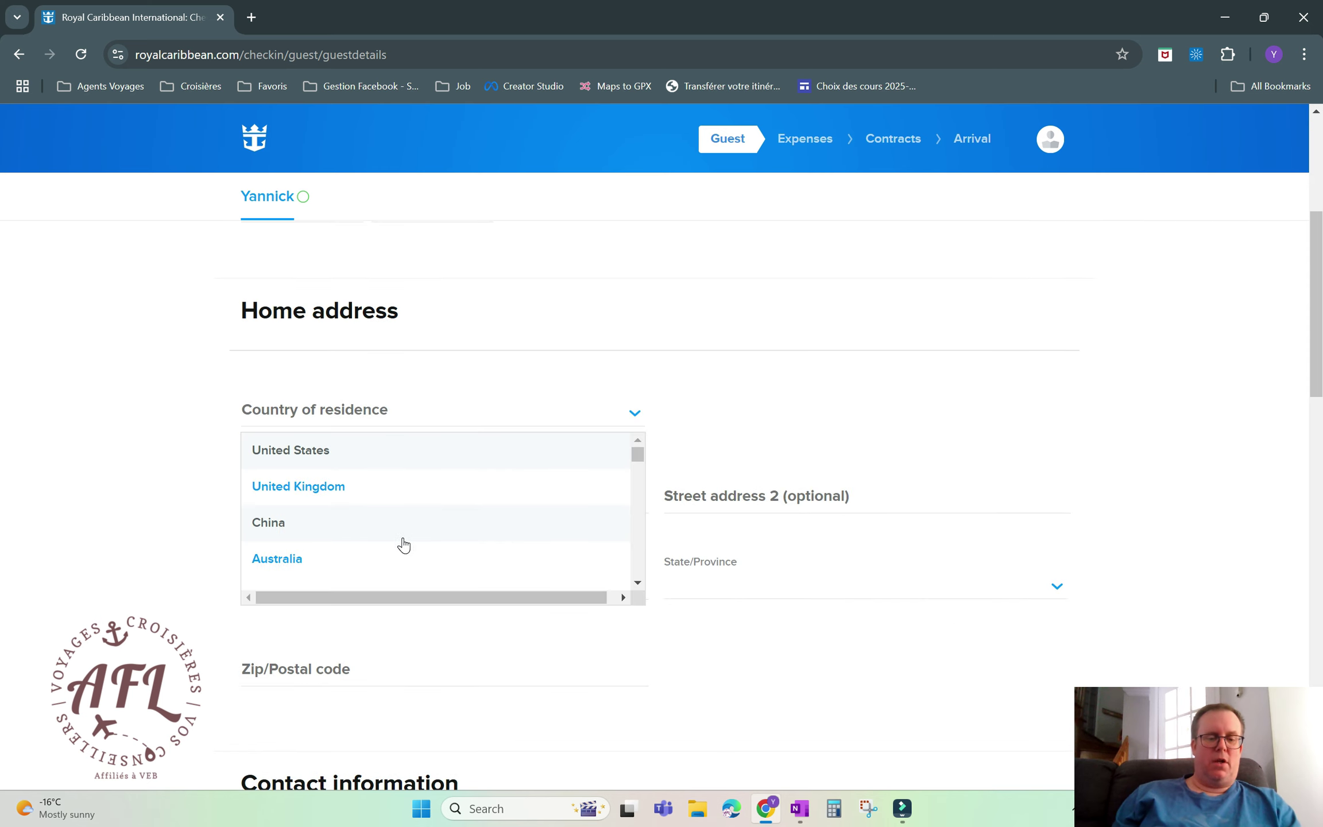
scroll(403, 545, "down", 1)
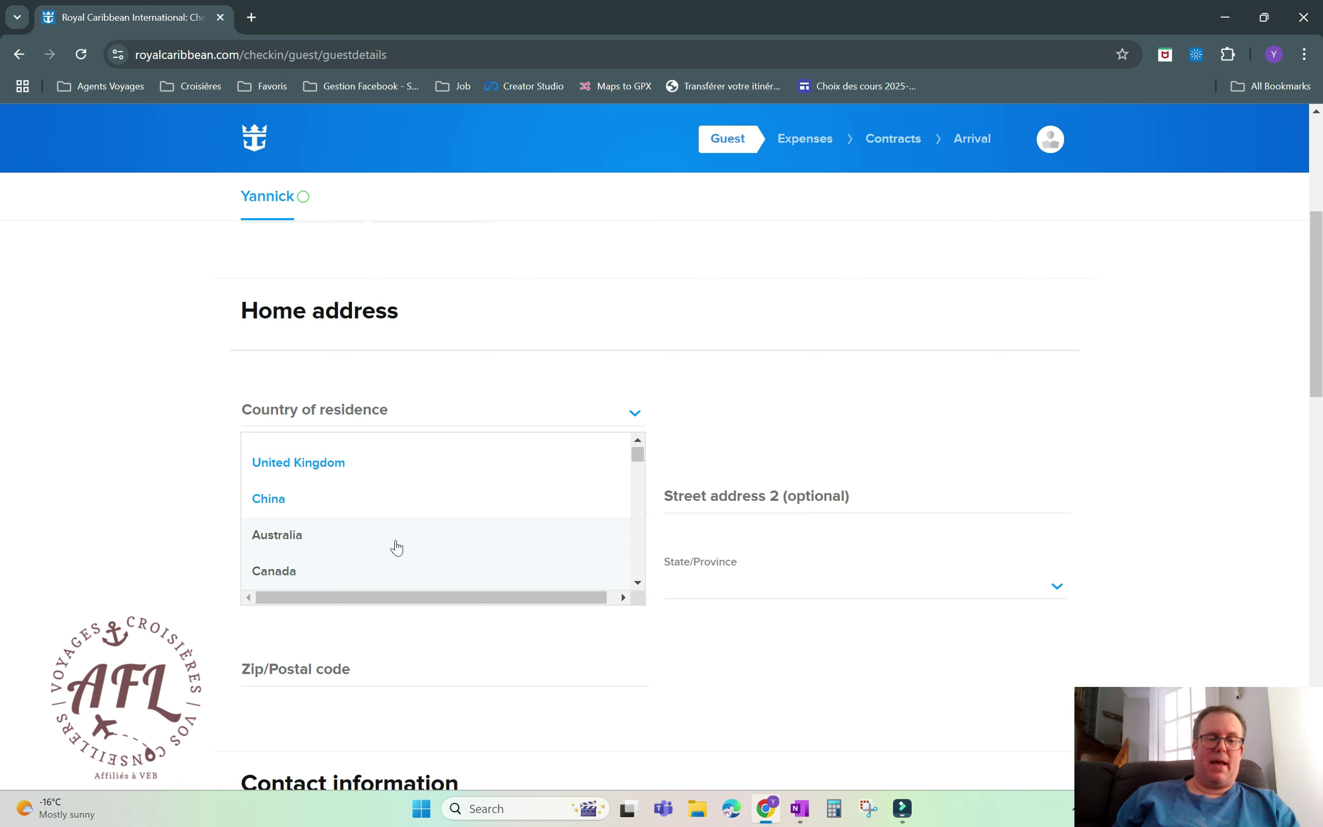
left_click(304, 574)
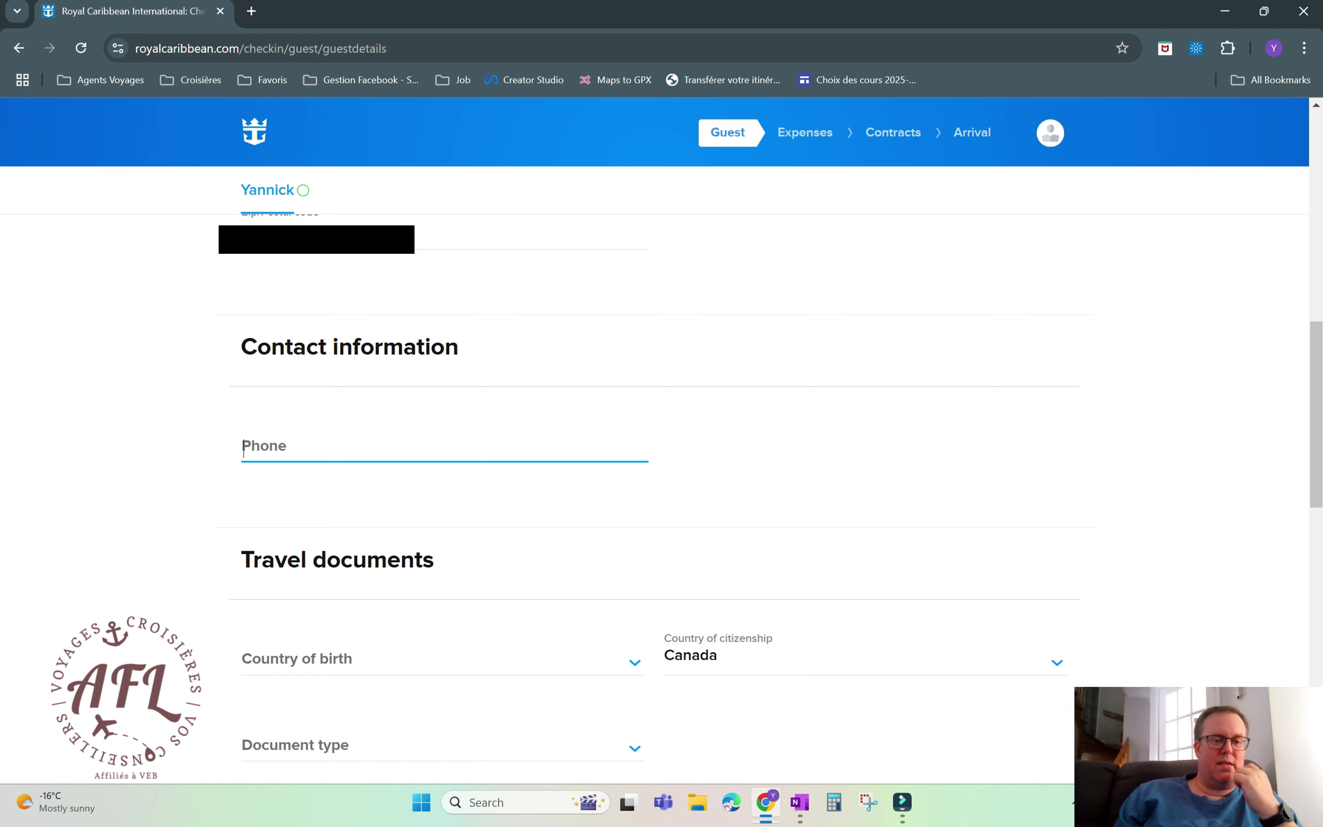
Choose Passport as the guest's travel document type
scroll(409, 402, "down", 3)
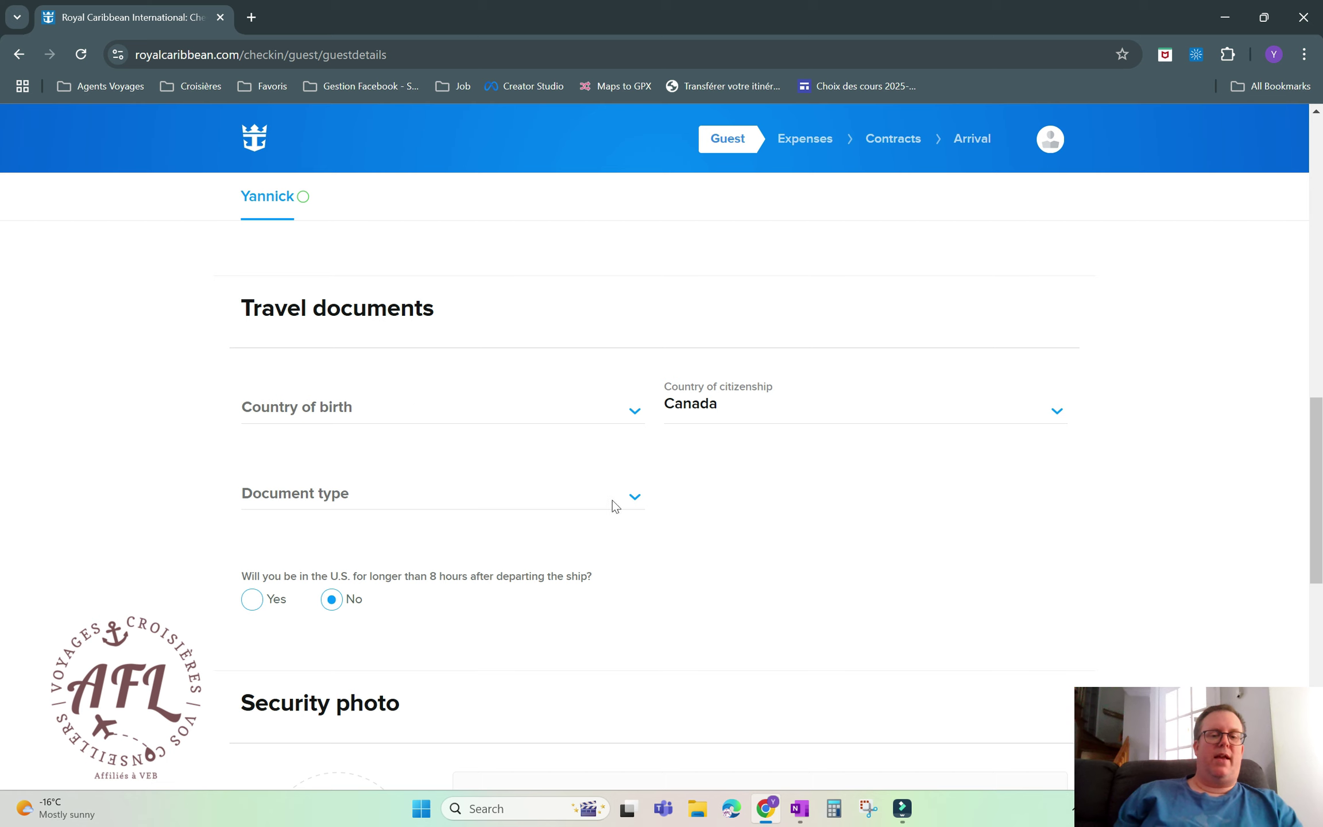
left_click(634, 497)
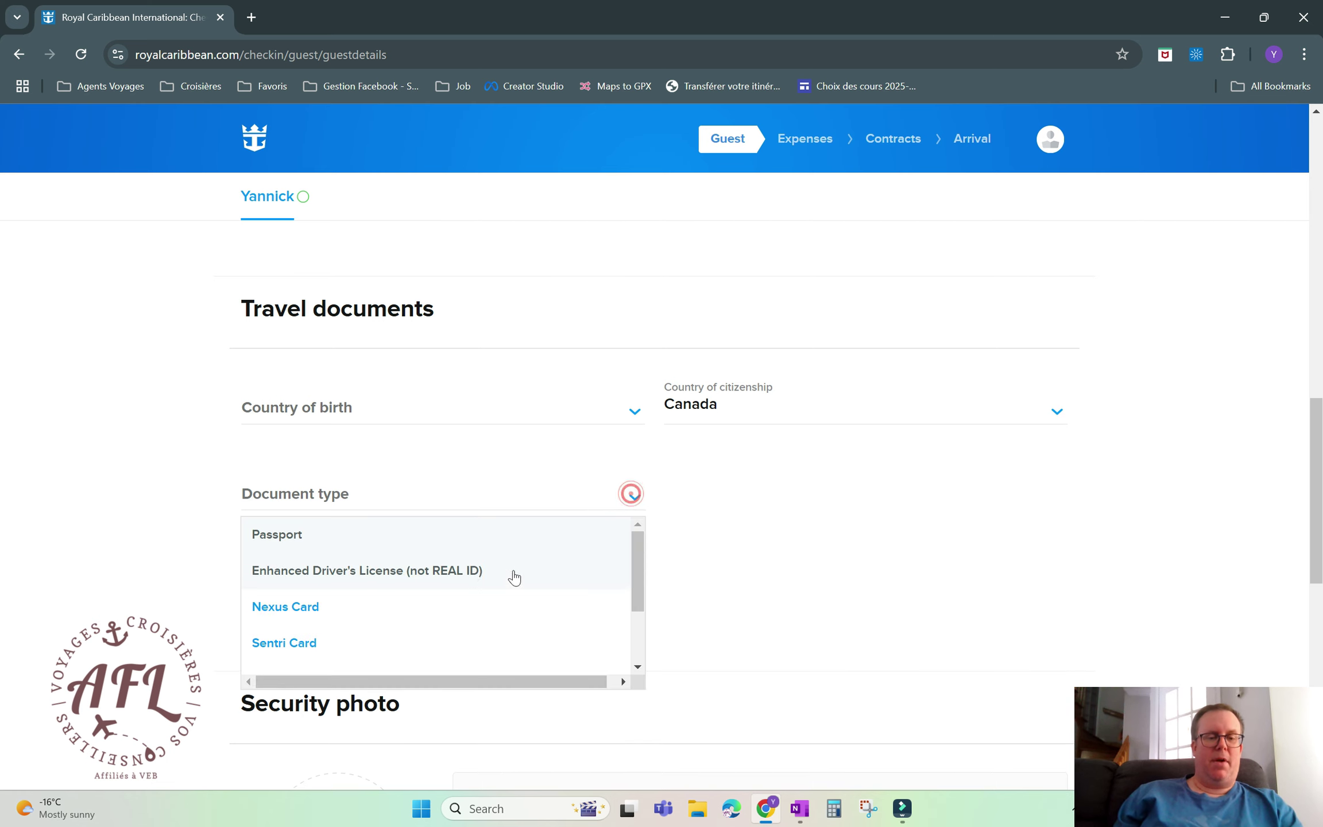
scroll(475, 581, "down", 3)
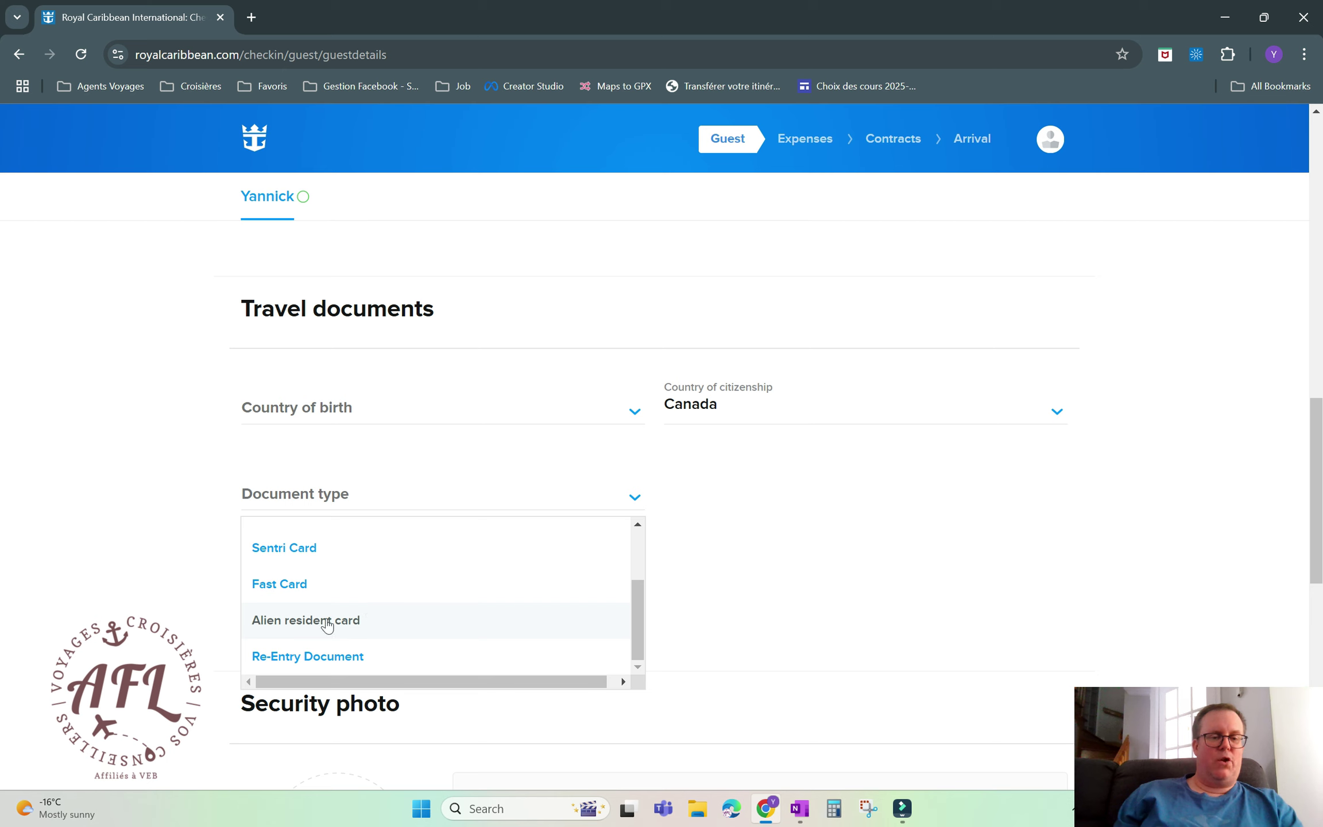
scroll(359, 609, "up", 3)
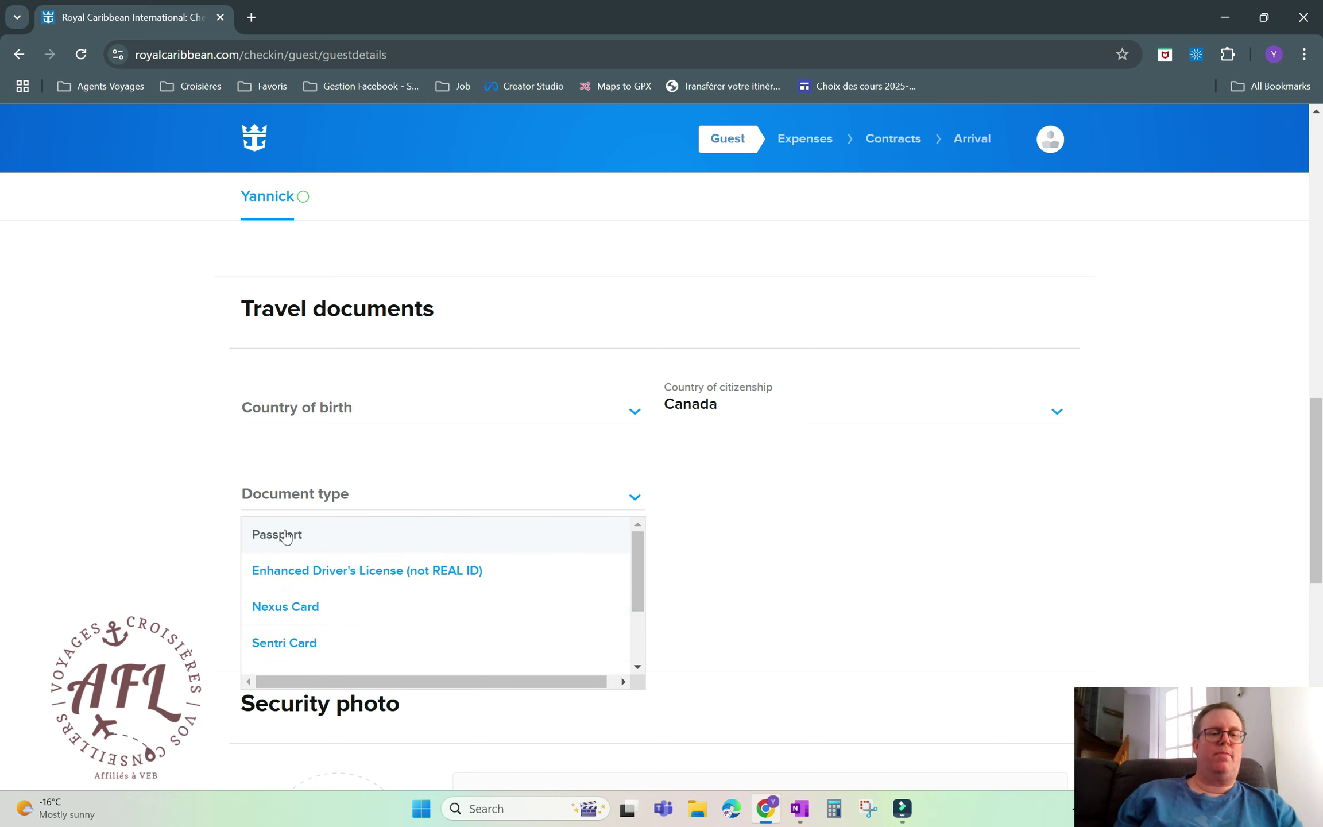
left_click(307, 534)
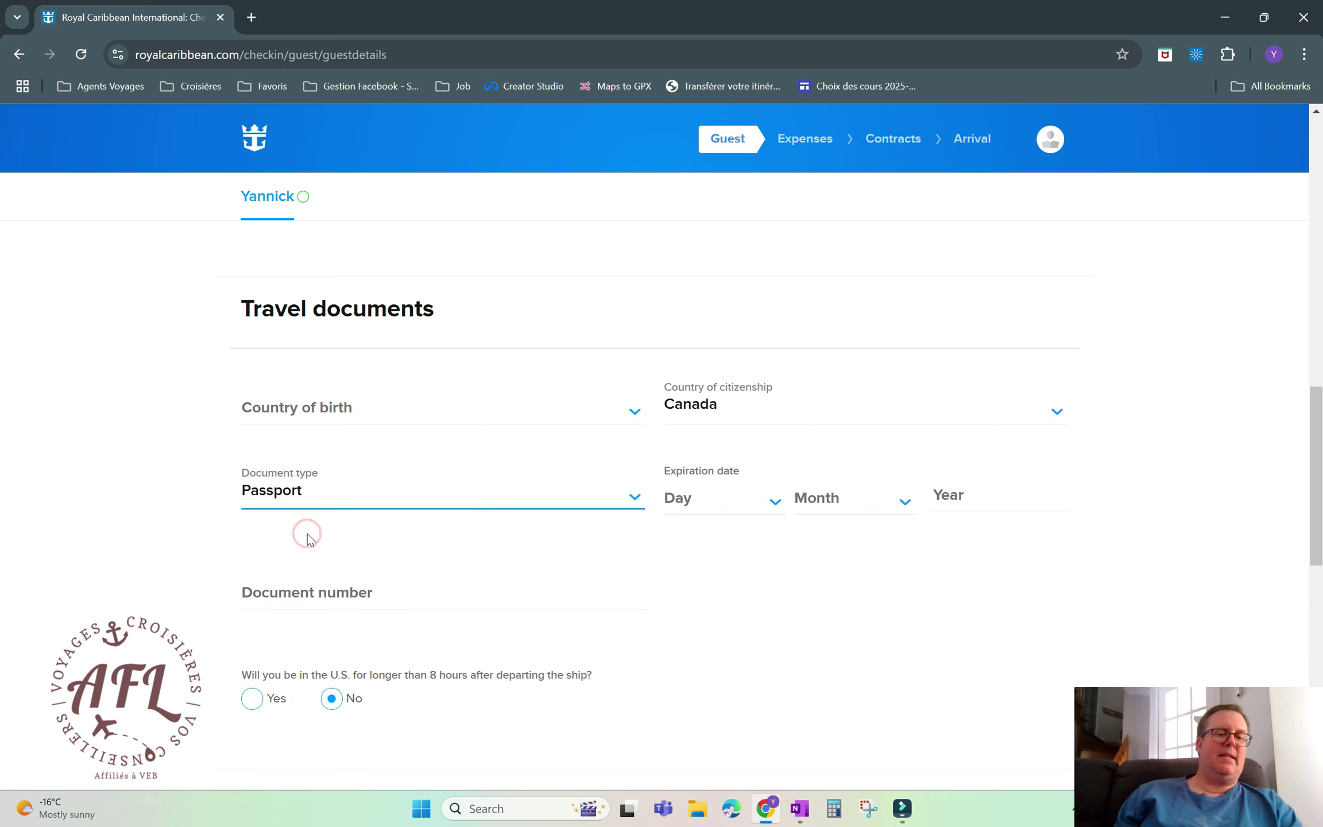
Set the country of birth to Canada in the travel documents and activate the document number field for entry
left_click(410, 409)
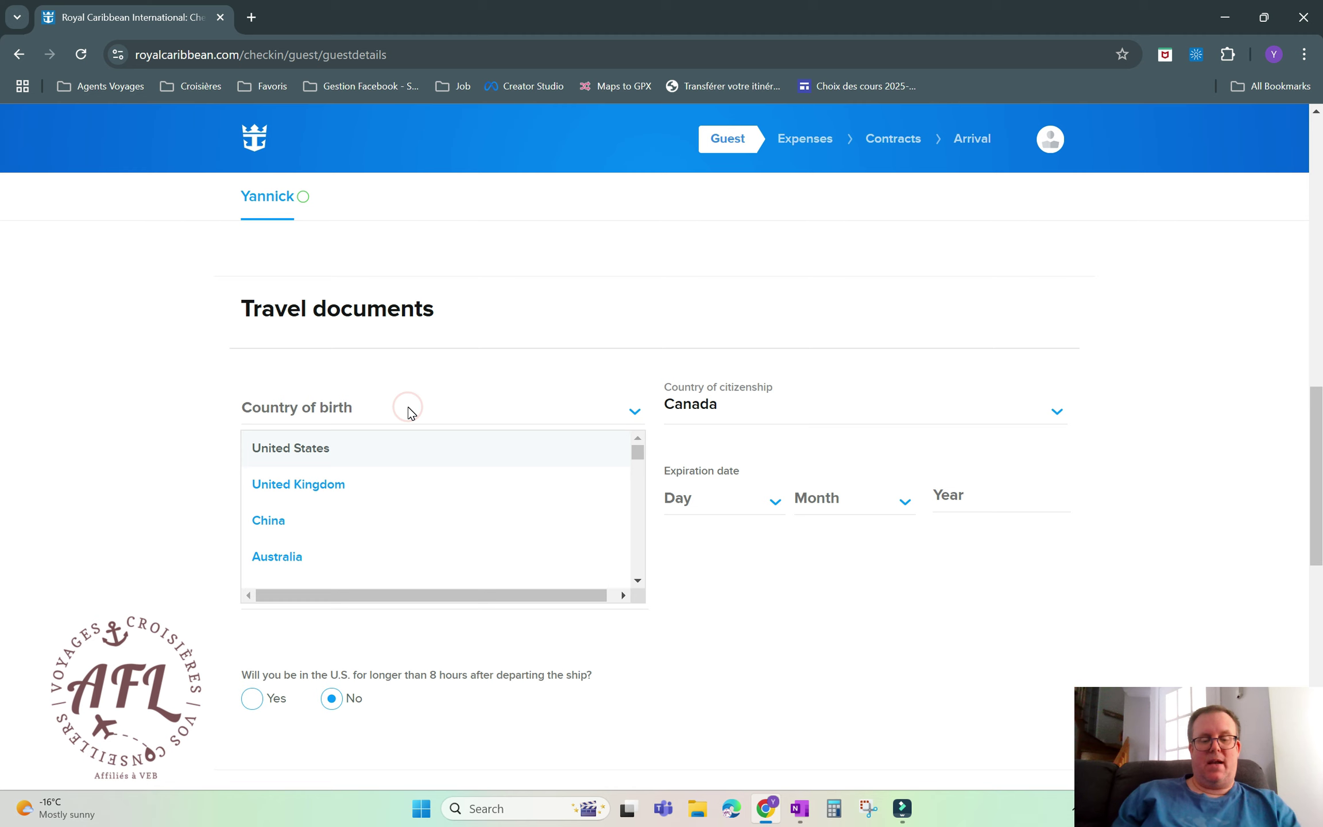
type("ca")
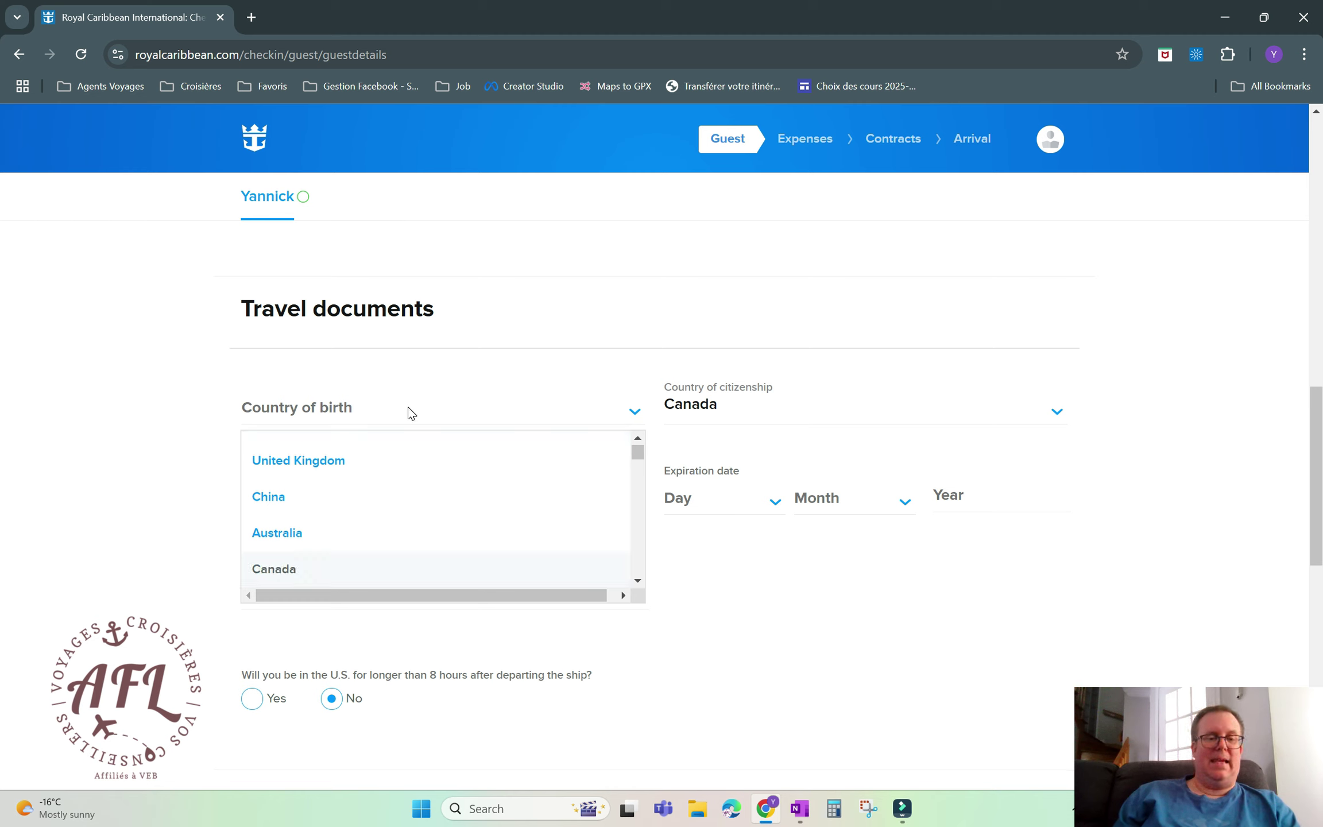
left_click(306, 585)
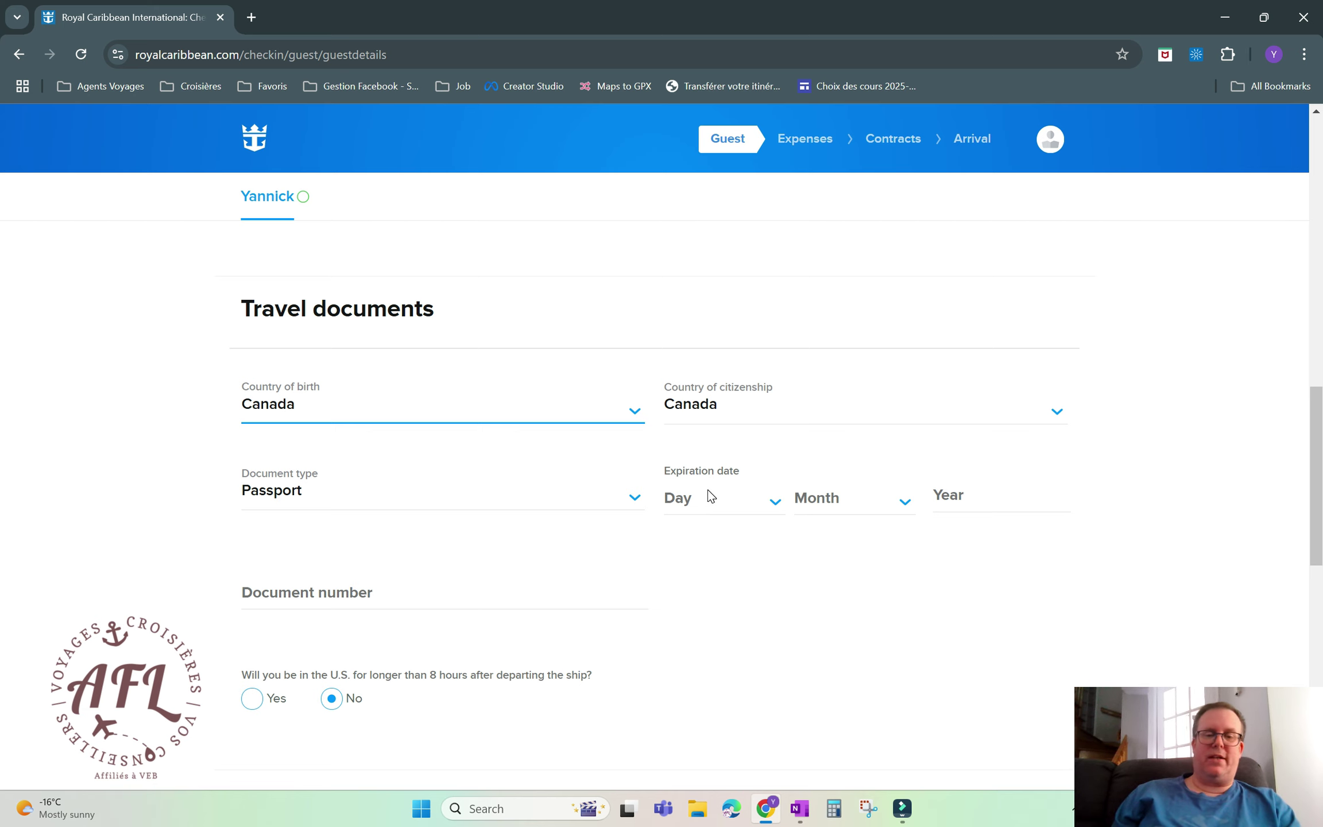
scroll(721, 543, "down", 3)
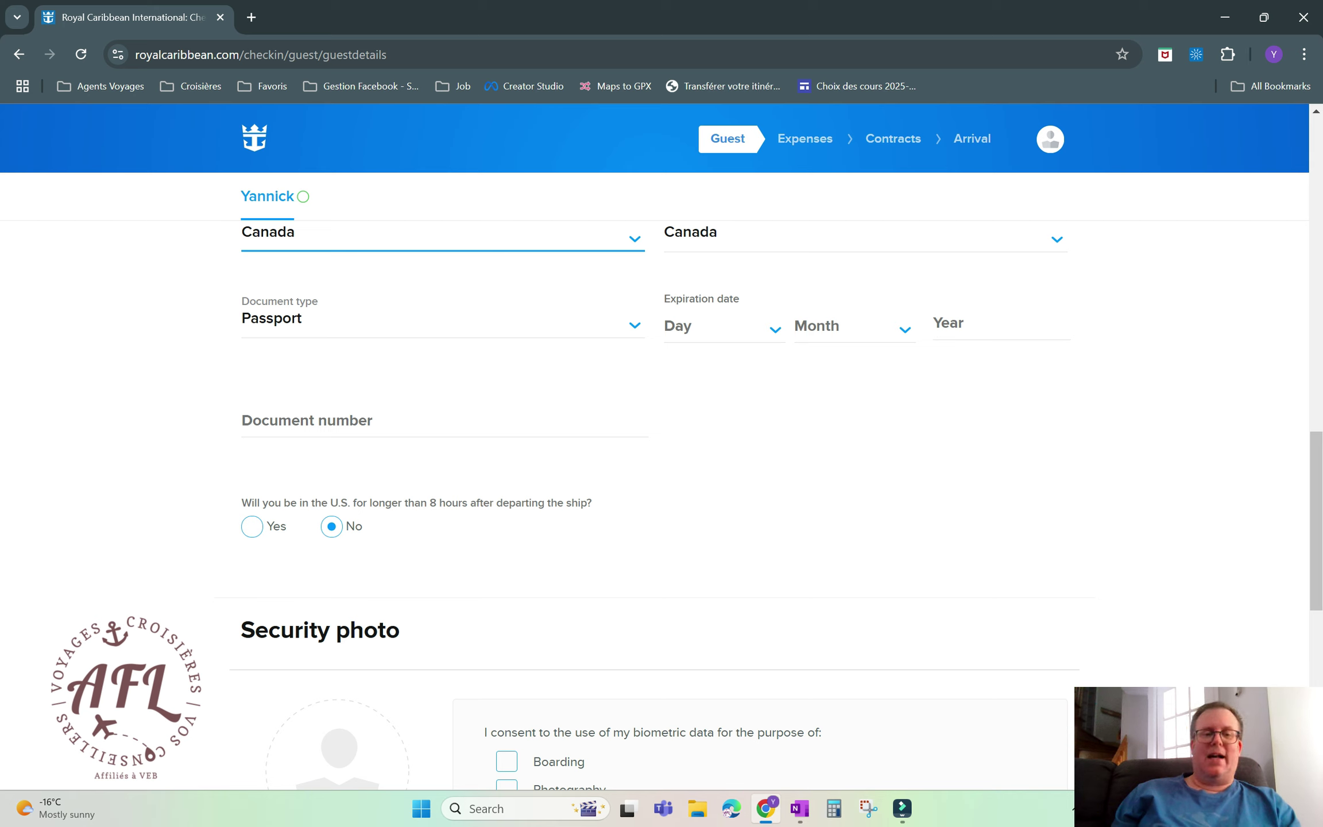
left_click(325, 420)
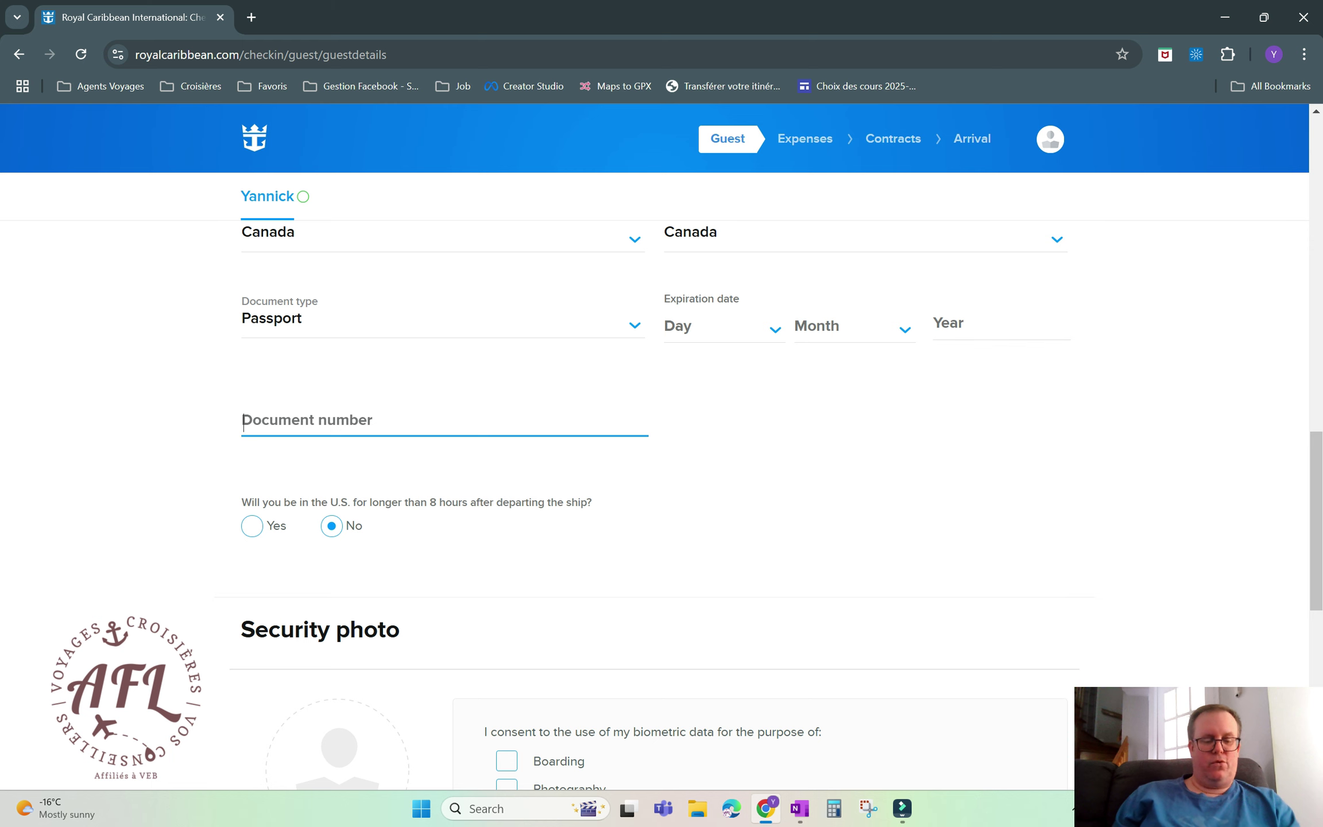
Preview the temporary U.S. address fields by answering Yes to the 8-hour stay question, and restore the answer to No
scroll(1320, 572, "down", 3)
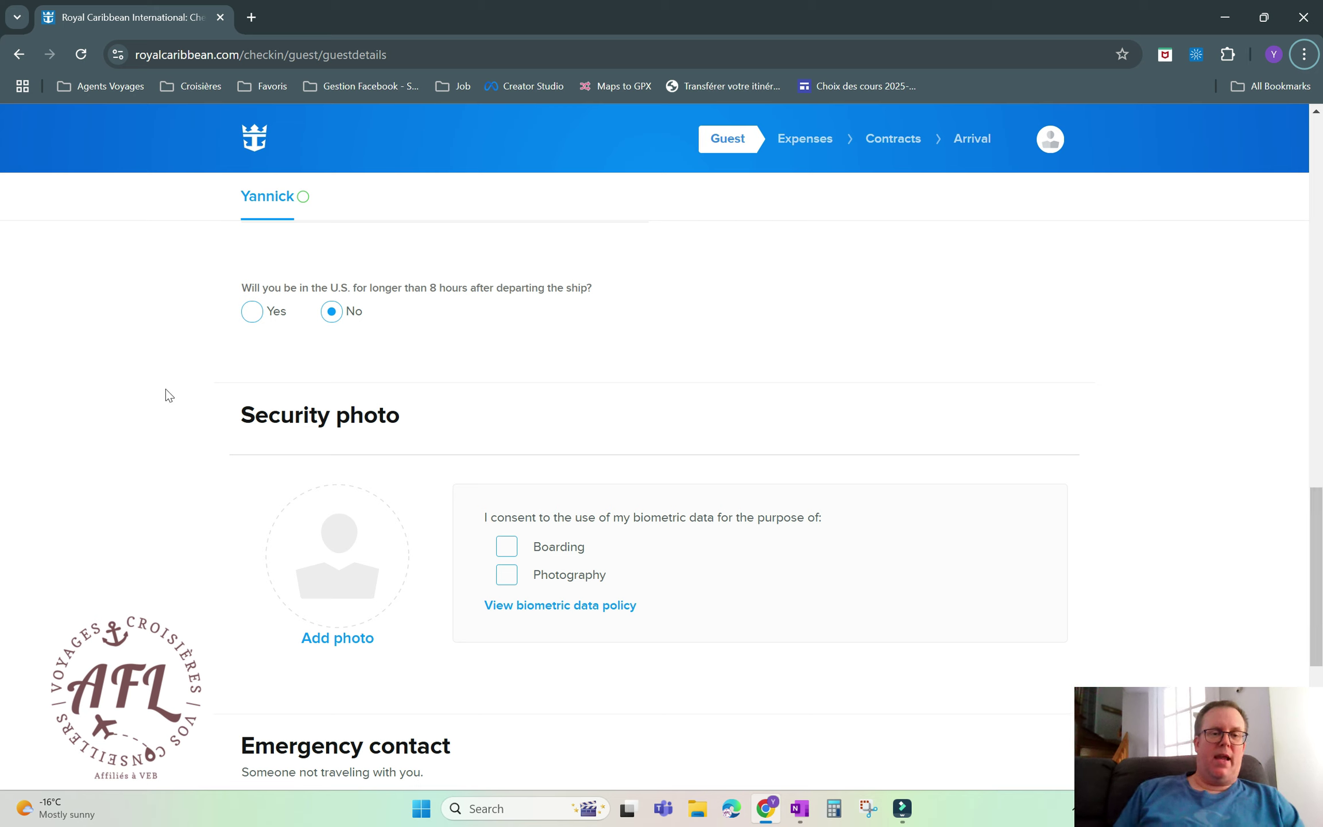
left_click(251, 316)
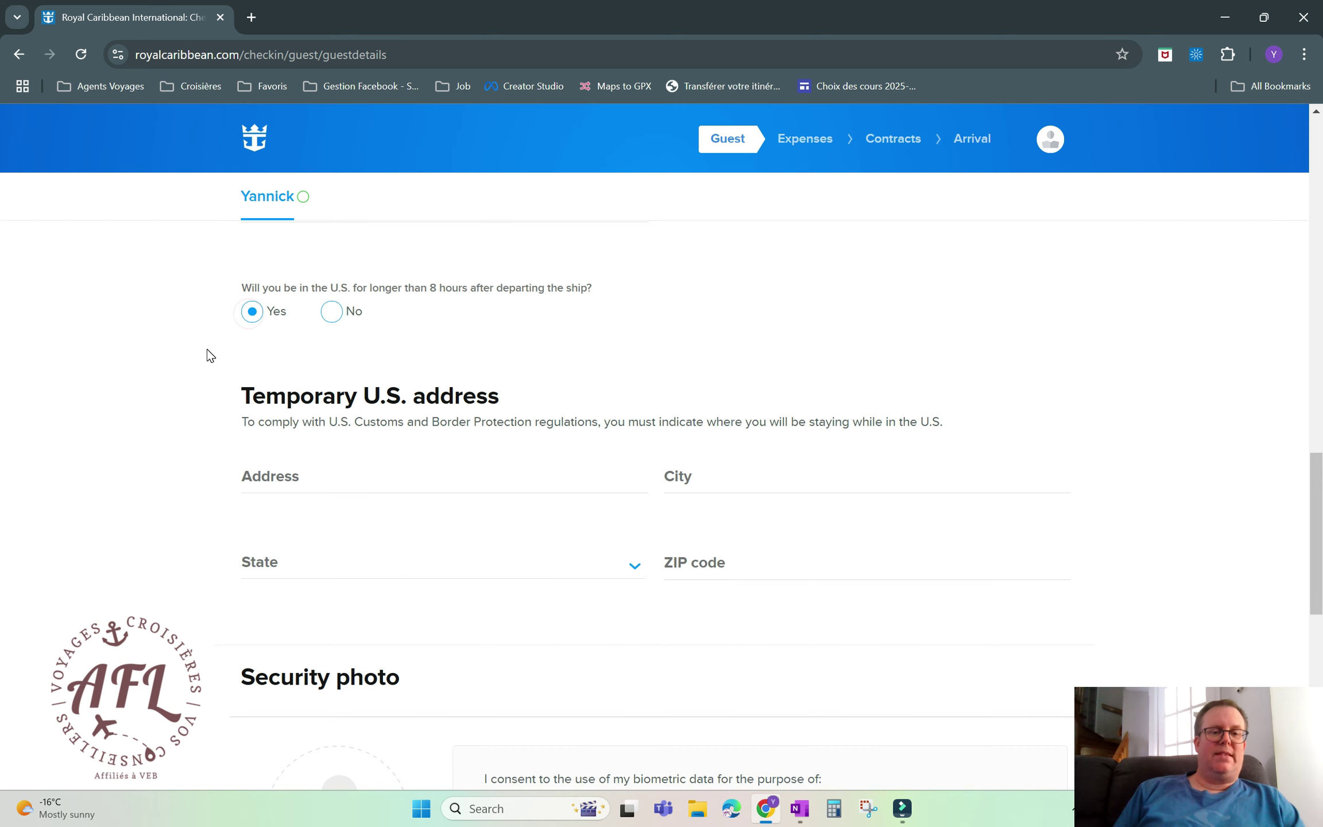
scroll(210, 357, "down", 1)
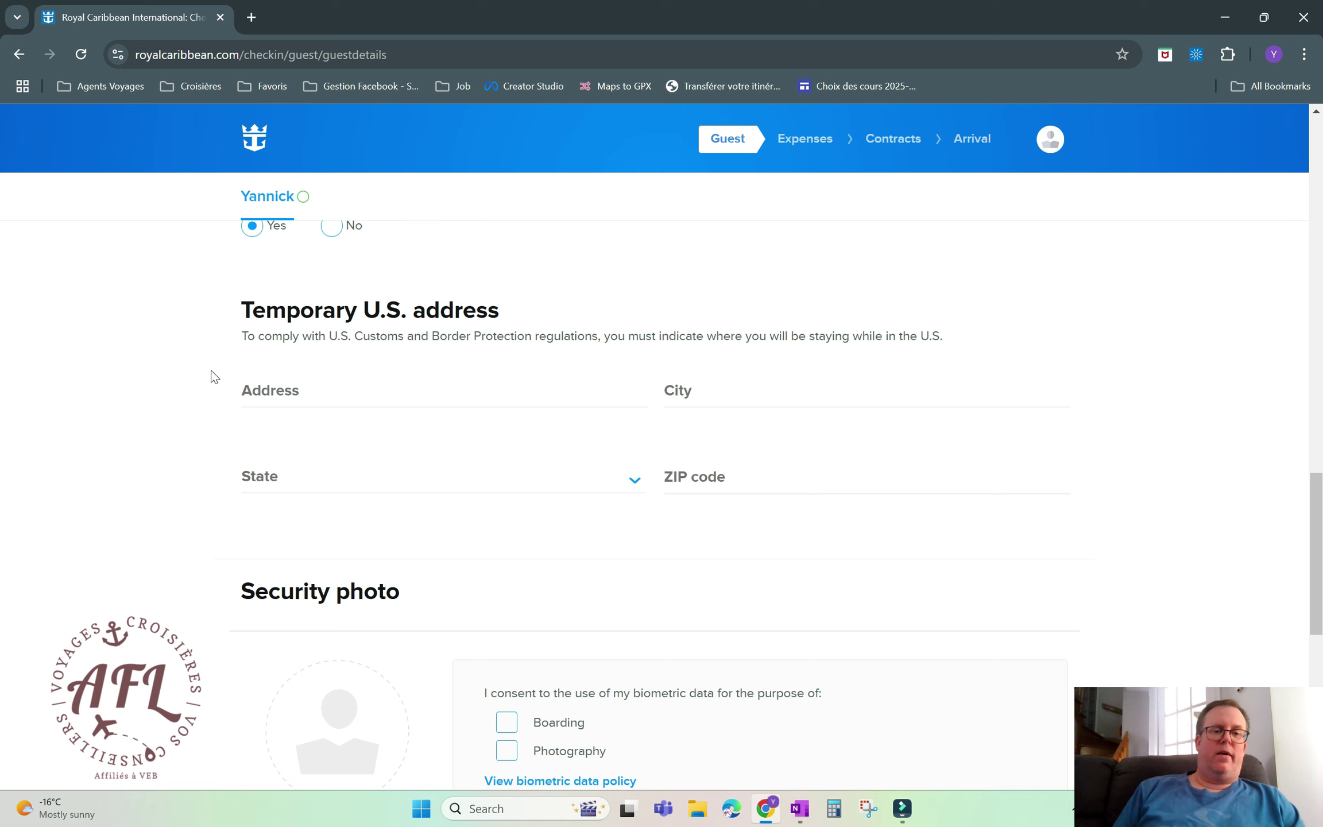
scroll(214, 376, "up", 1)
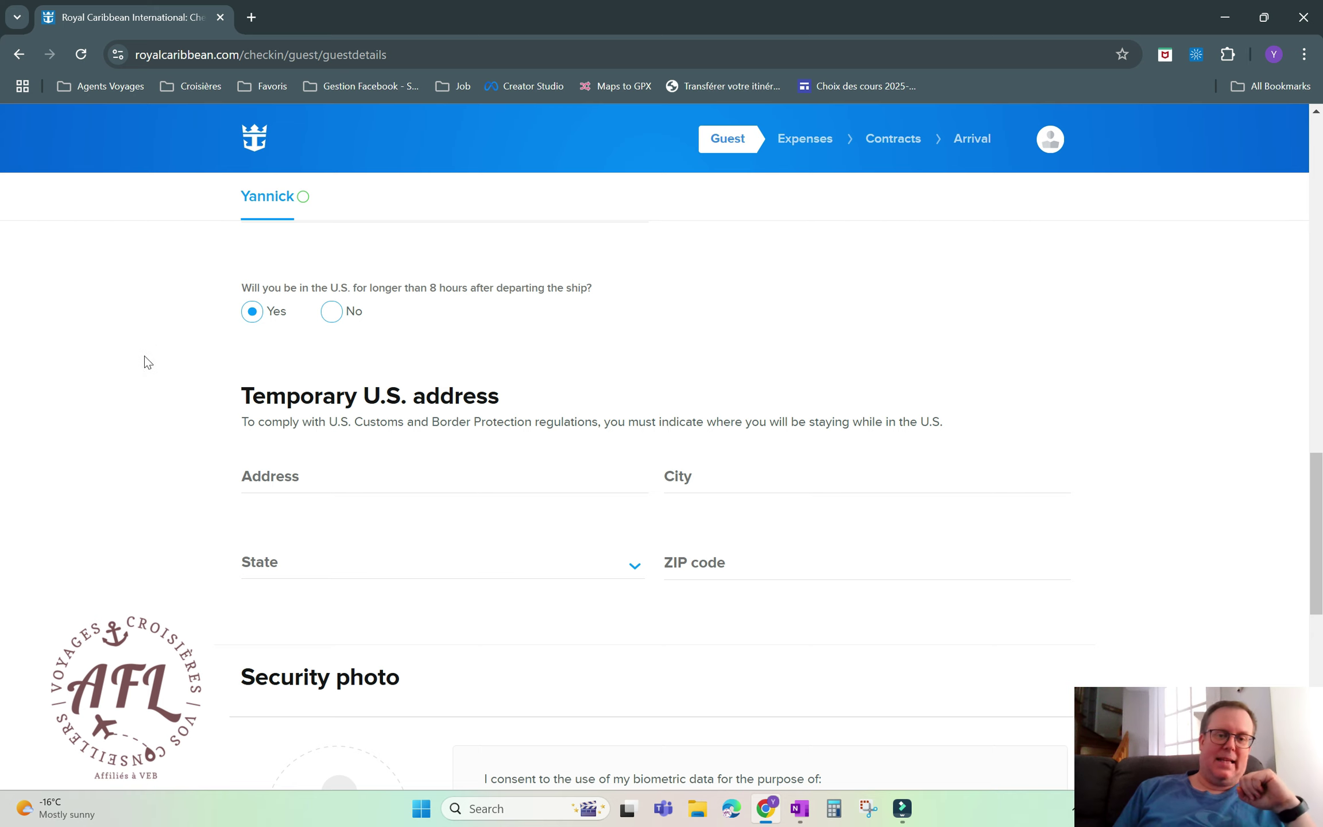
left_click(336, 315)
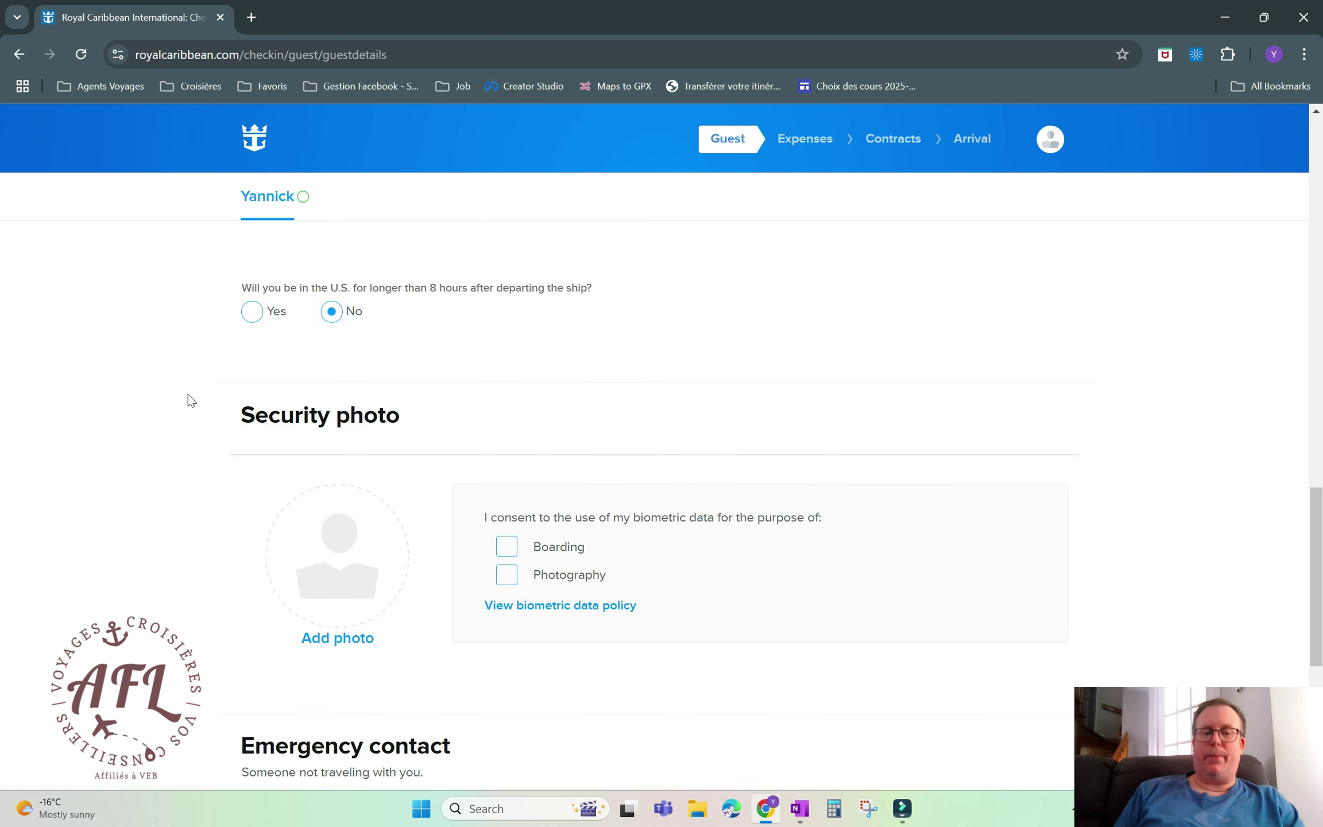
Give consent to the use of biometric data for both Boarding and Photography in the security photo section
scroll(188, 394, "down", 3)
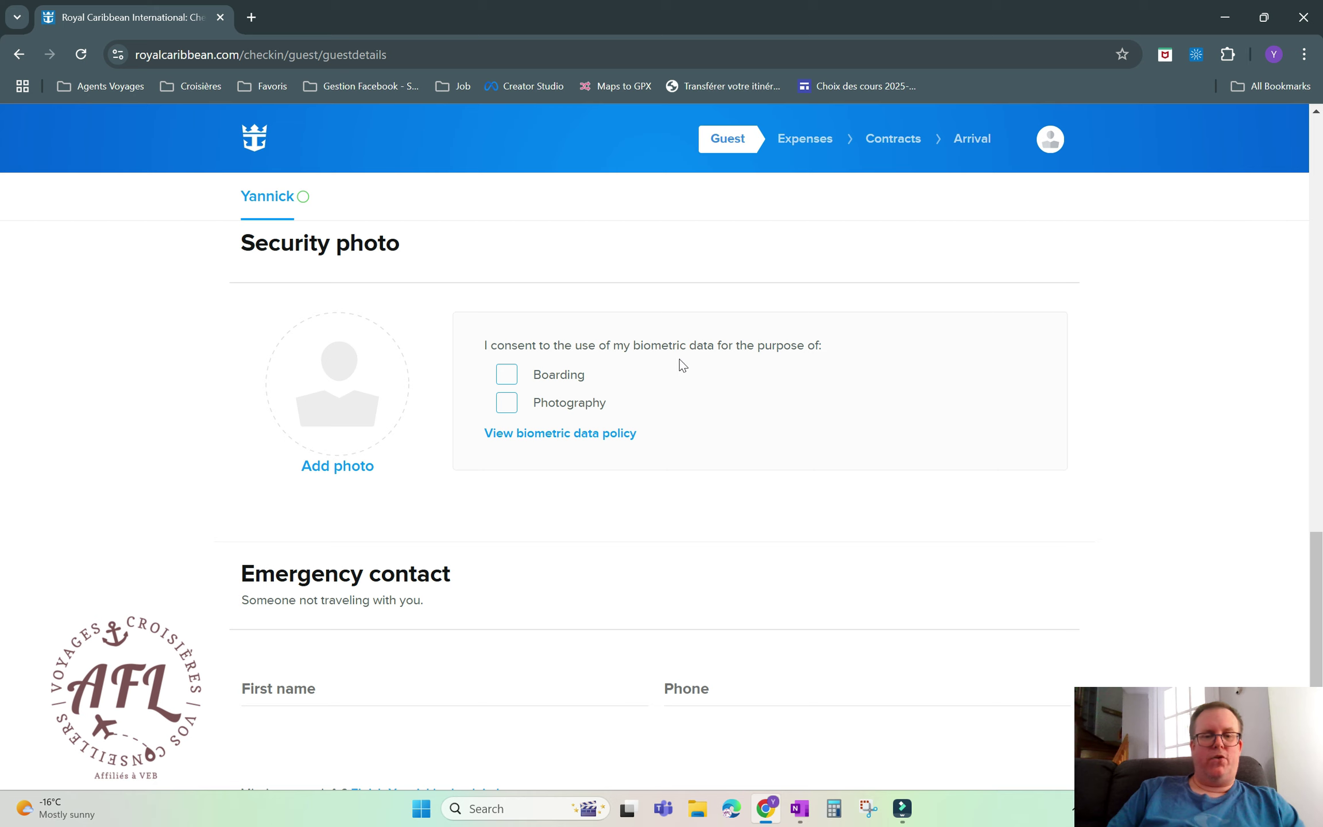
left_click(512, 379)
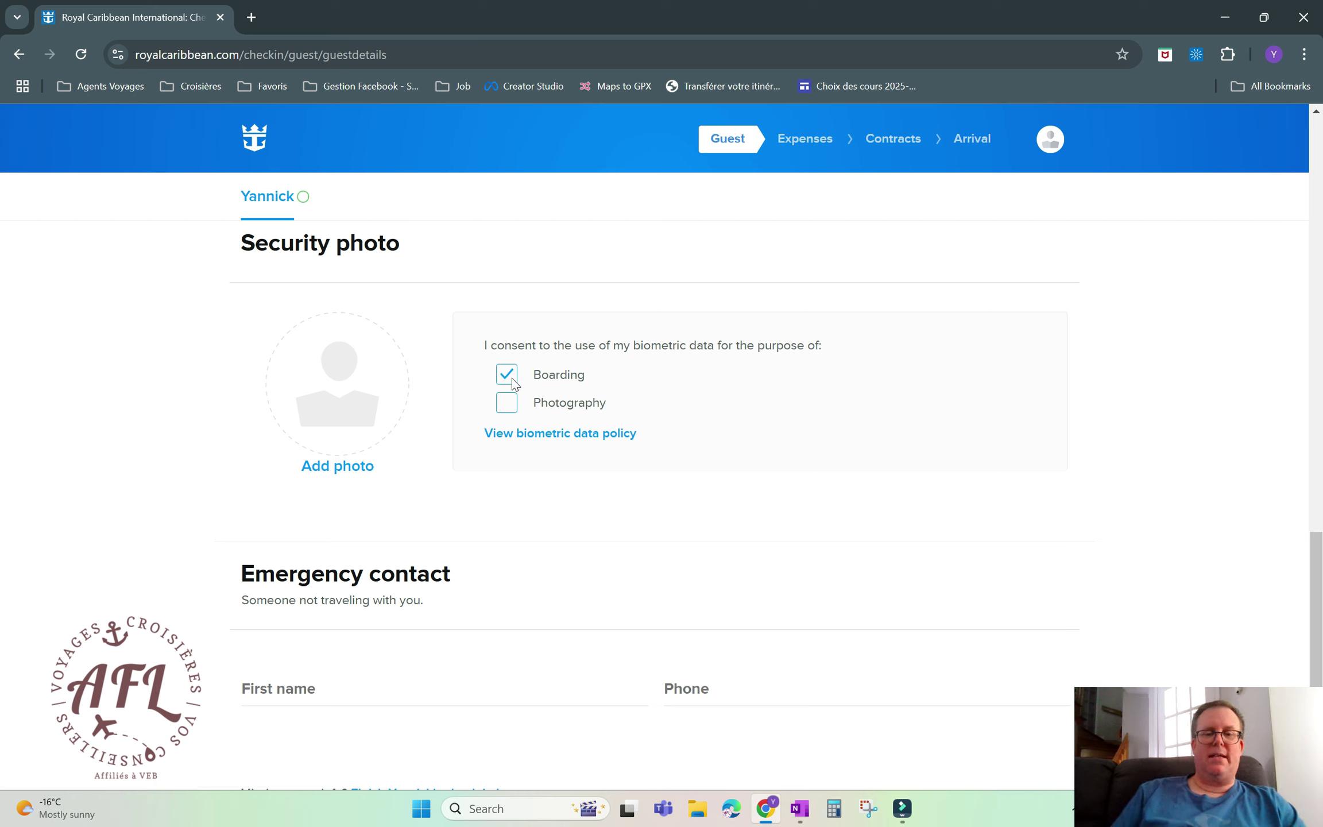
left_click(506, 409)
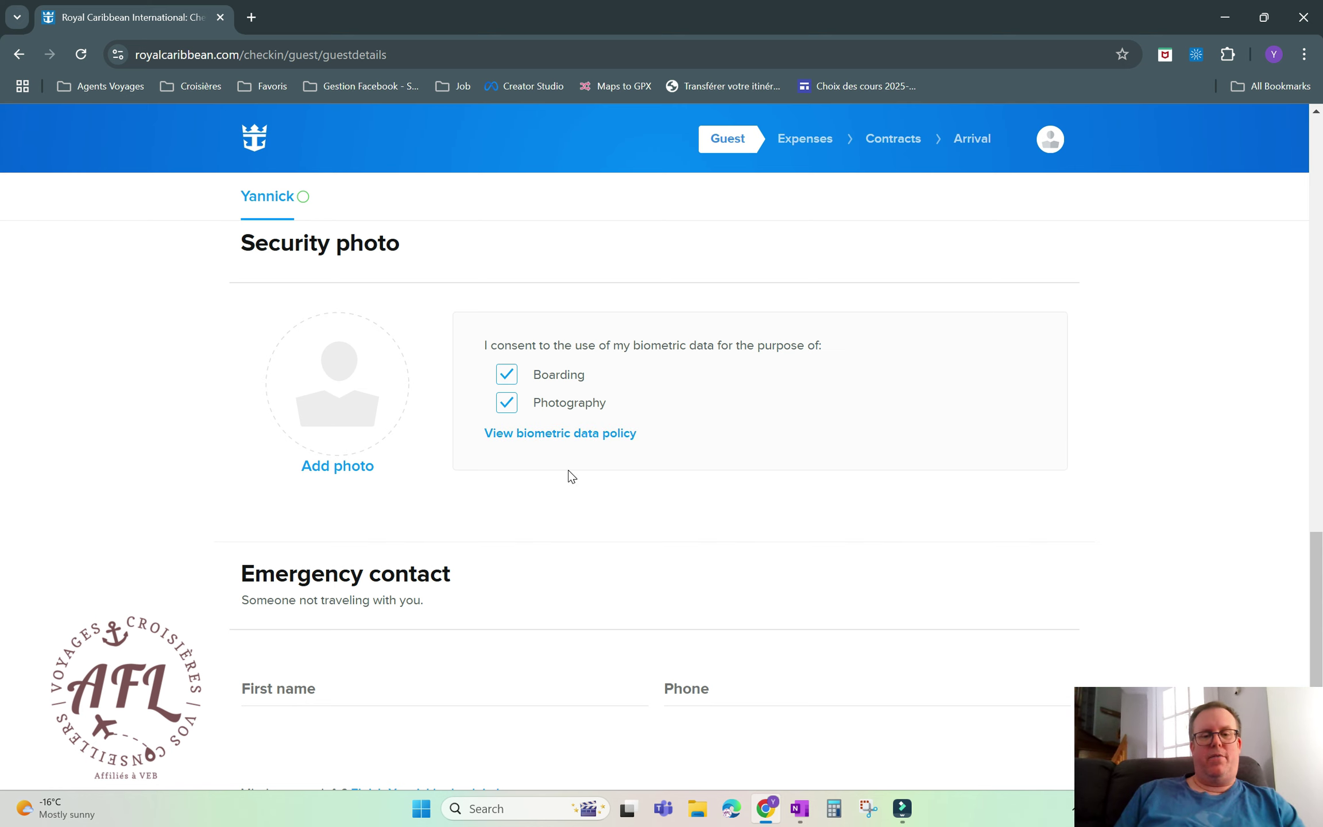
scroll(572, 477, "down", 1)
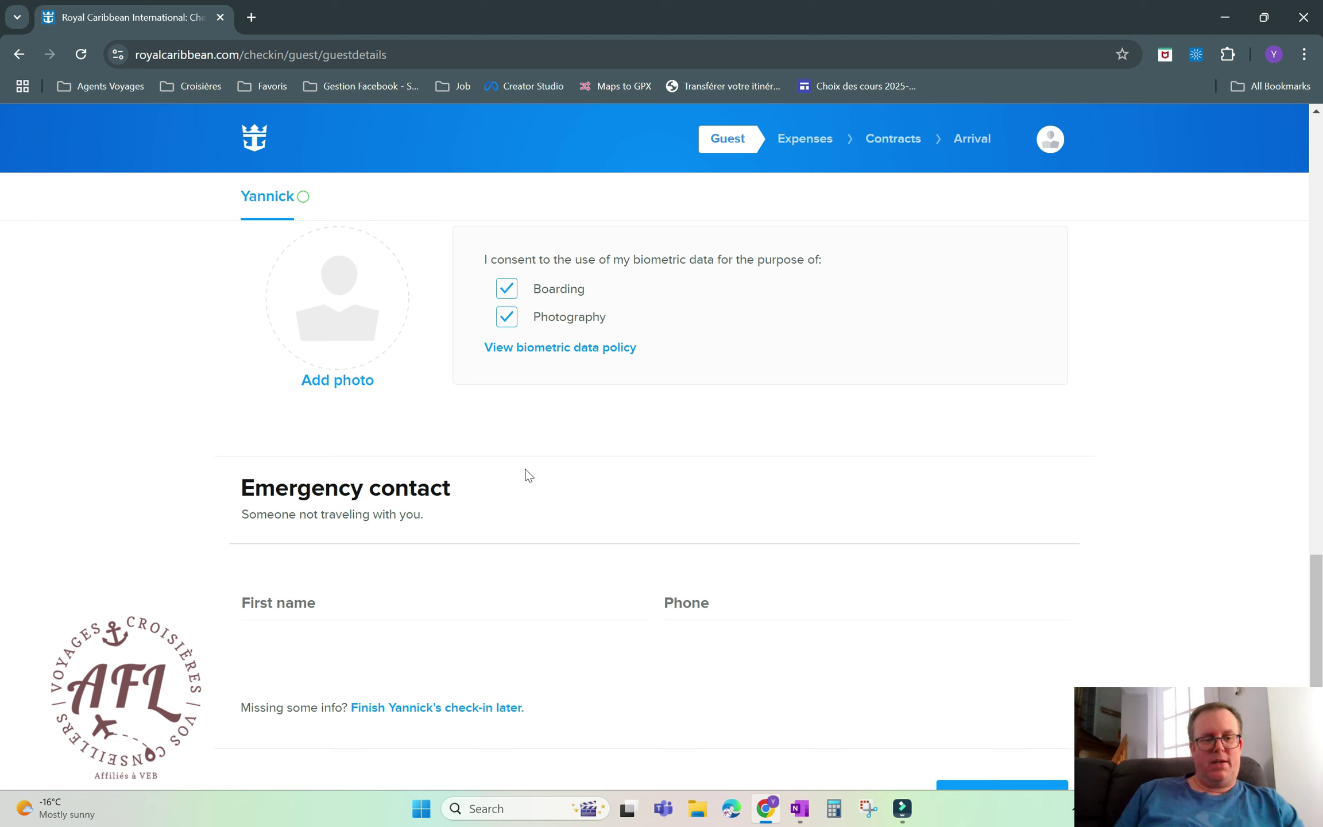
Fill in the emergency contact's first name and phone number, and continue to the onboard expenses
scroll(504, 477, "down", 3)
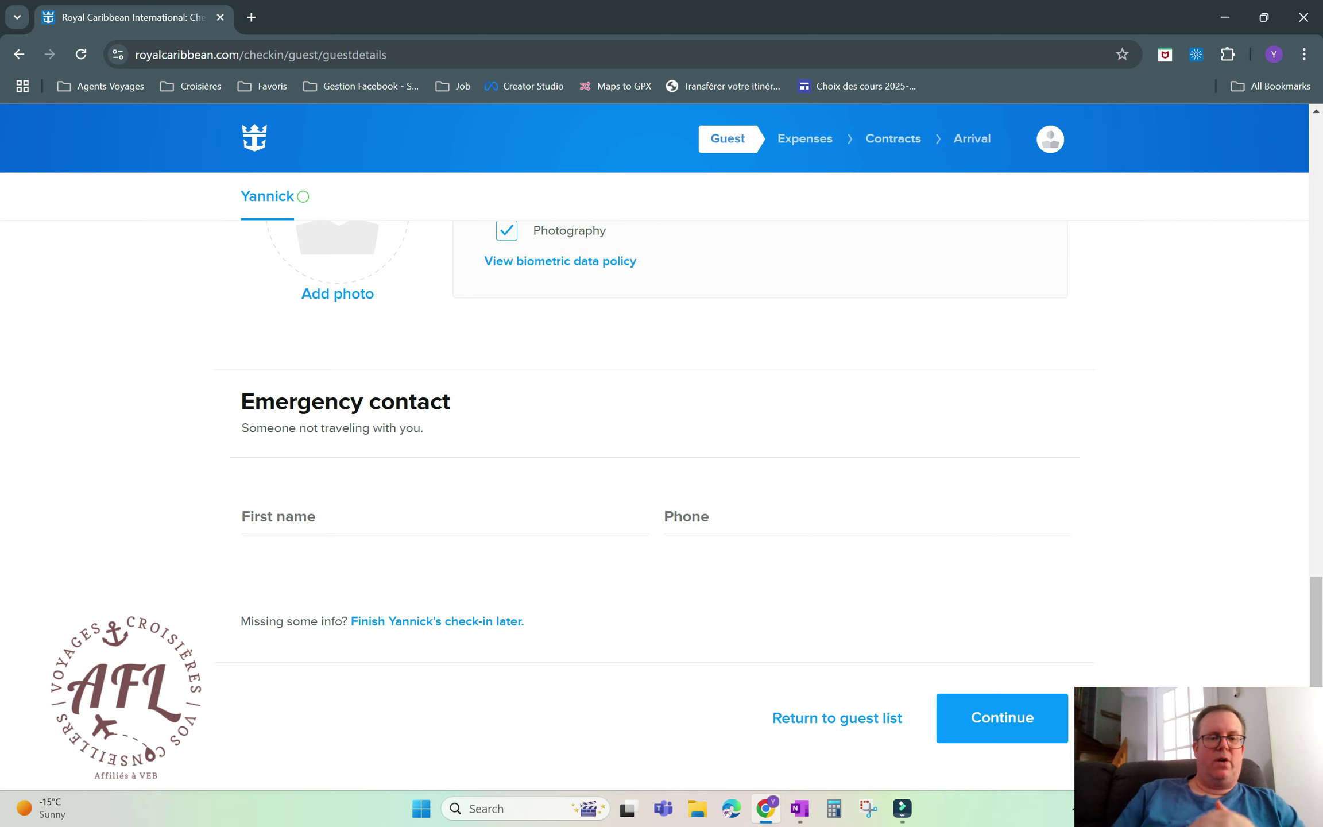
left_click(319, 517)
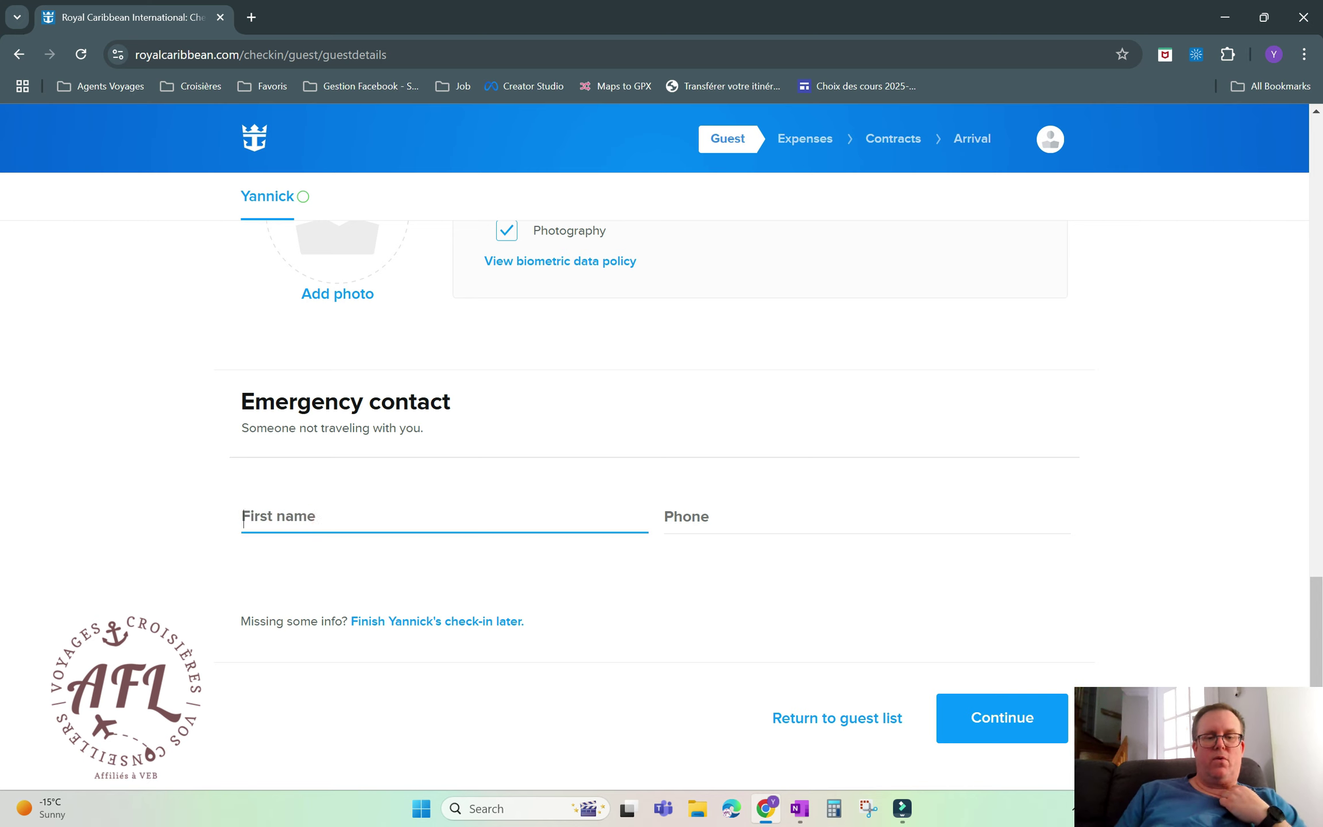
left_click(726, 523)
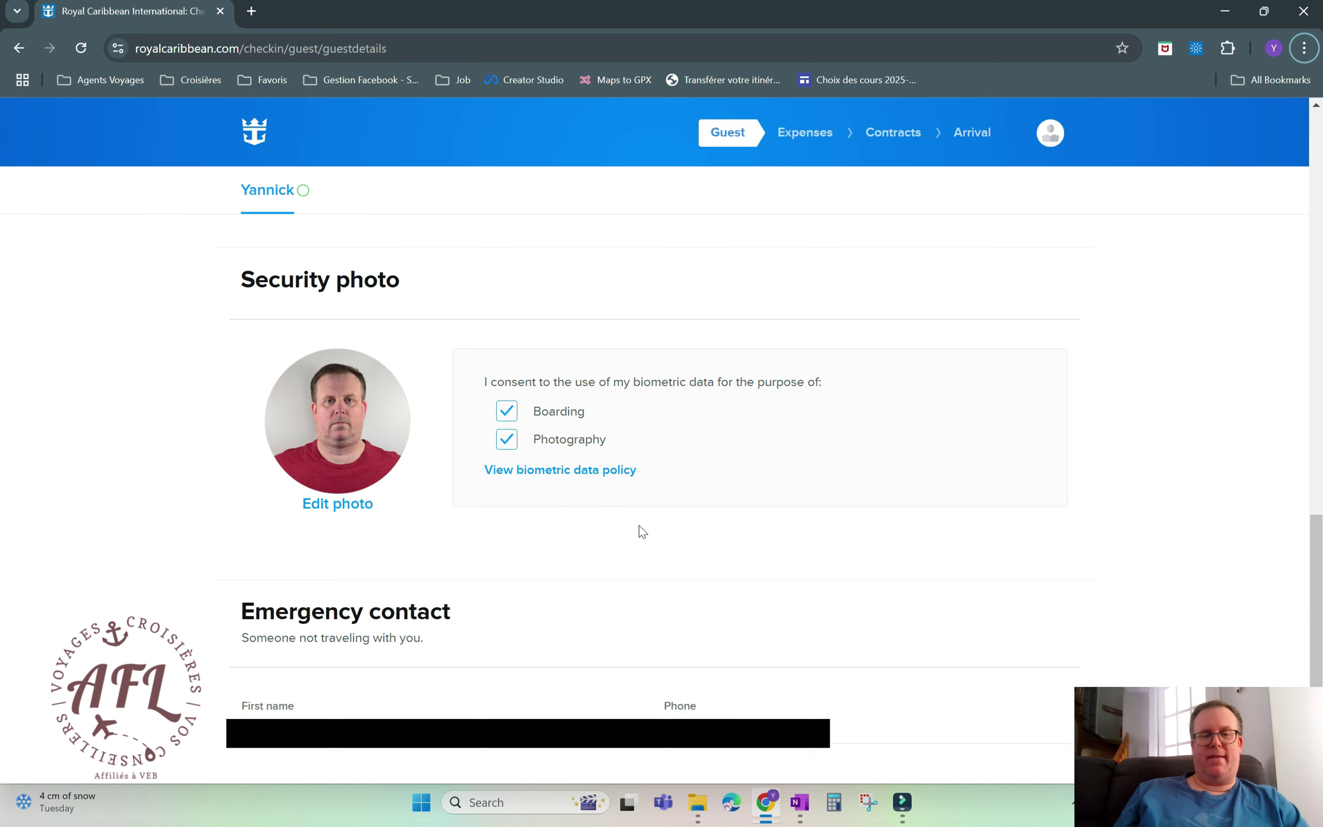
scroll(642, 532, "down", 5)
left_click(1018, 644)
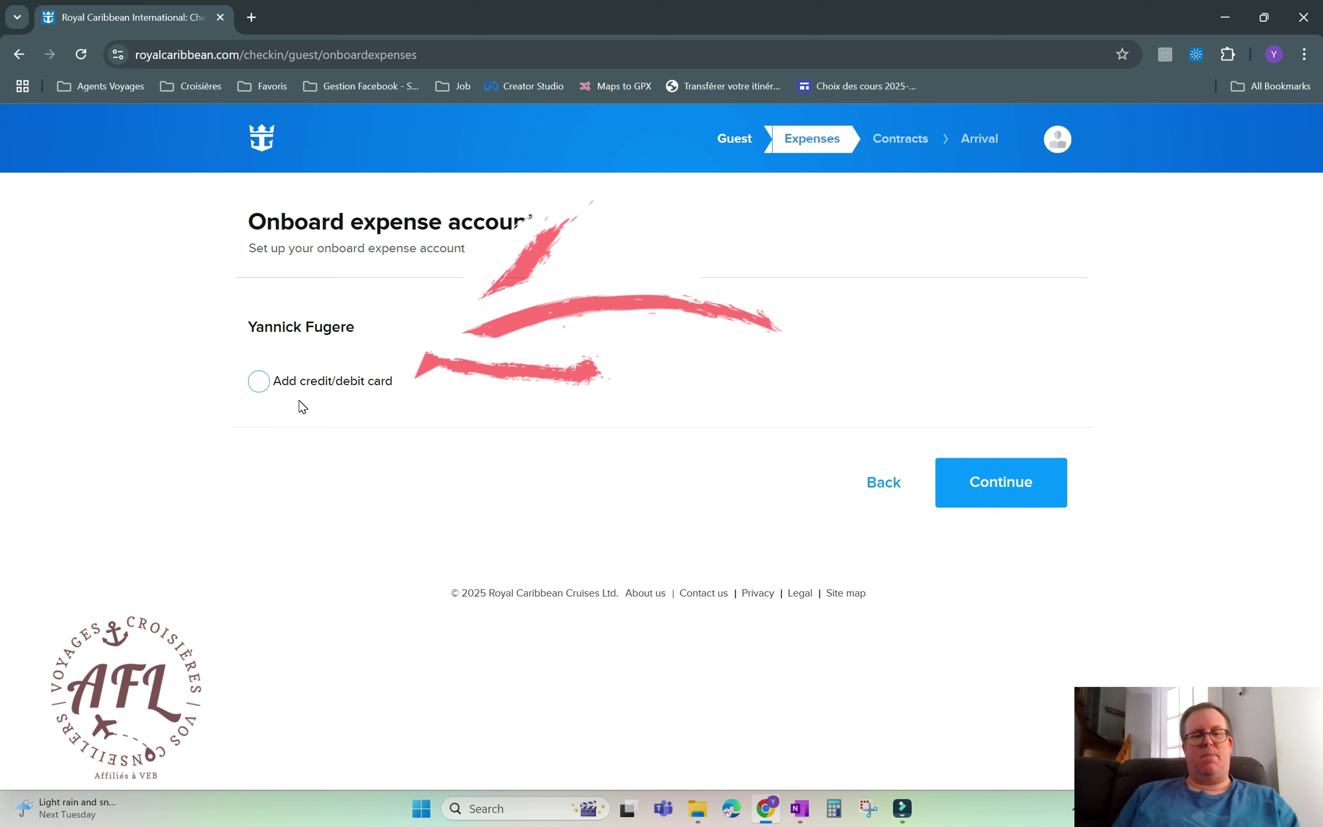
Choose to add a credit/debit card for the guest's onboard expense account and continue to the contracts
left_click(259, 382)
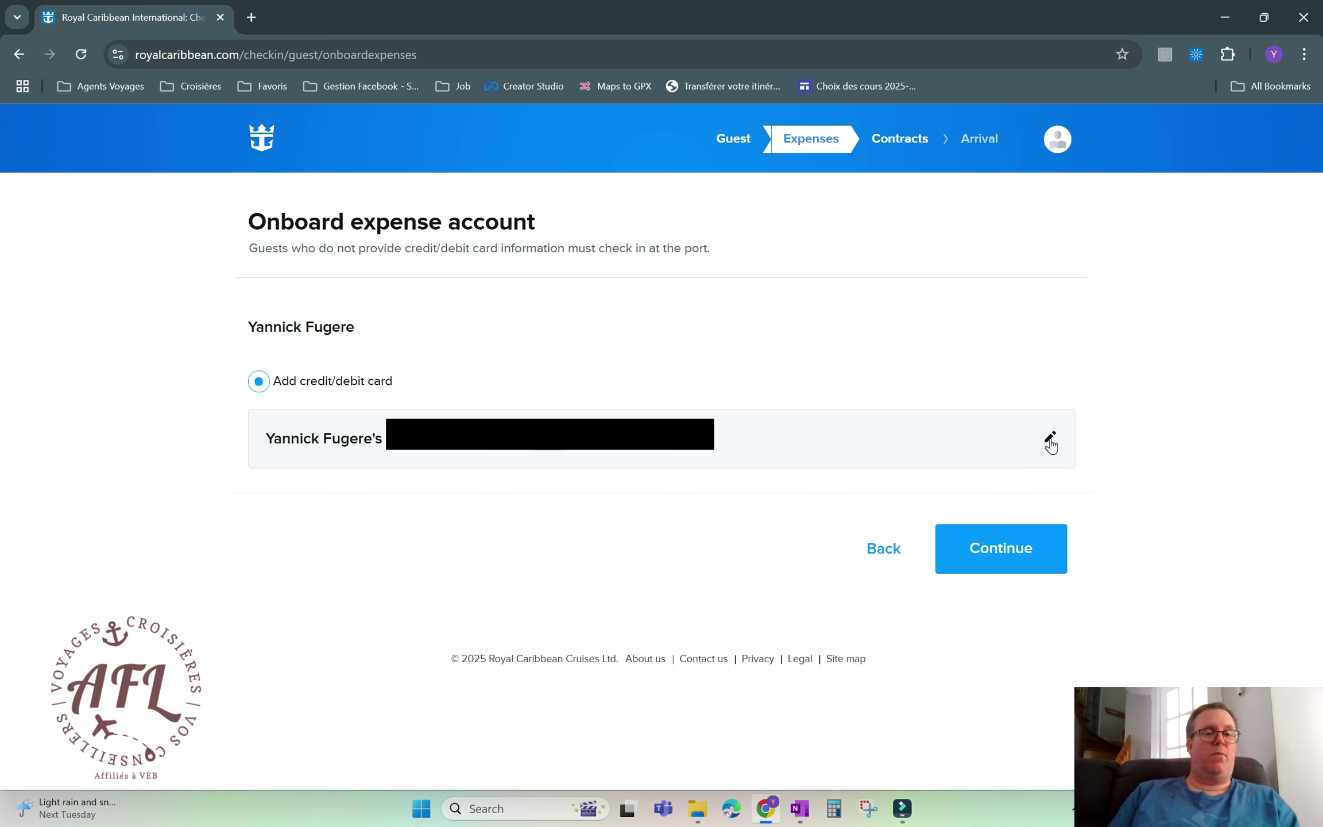
left_click(1019, 553)
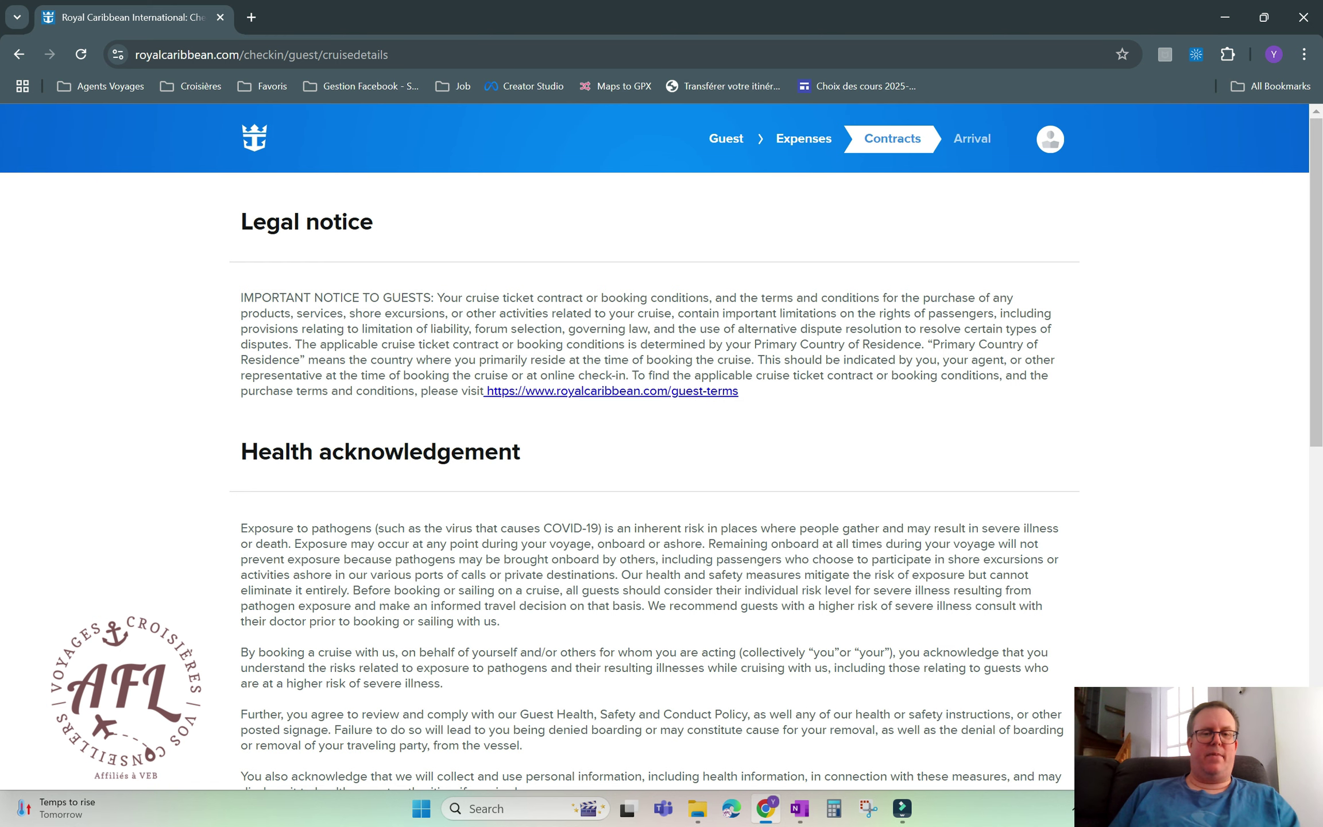
Review the legal notice and health acknowledgement, and set the primary country of residence to Canada
scroll(629, 532, "down", 5)
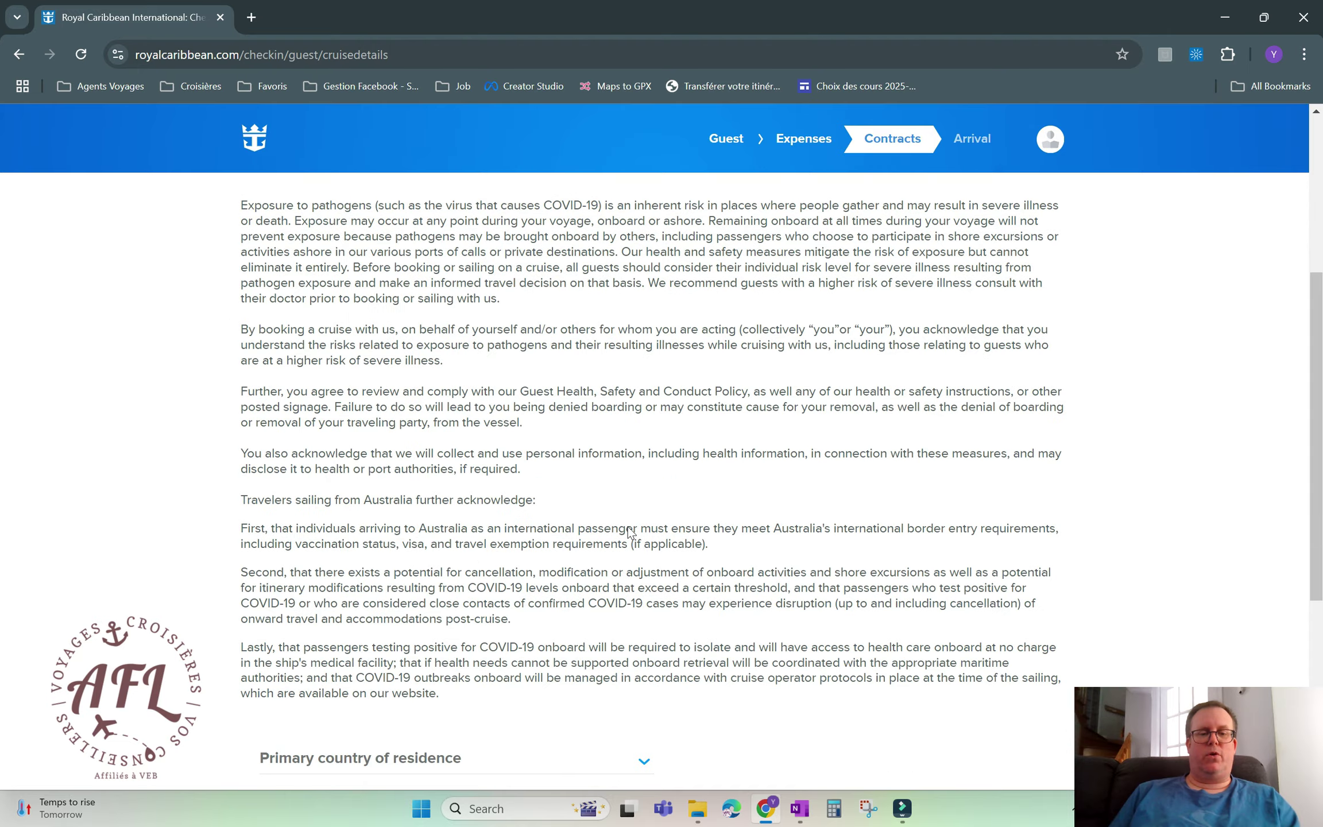
scroll(628, 528, "down", 5)
scroll(628, 526, "up", 8)
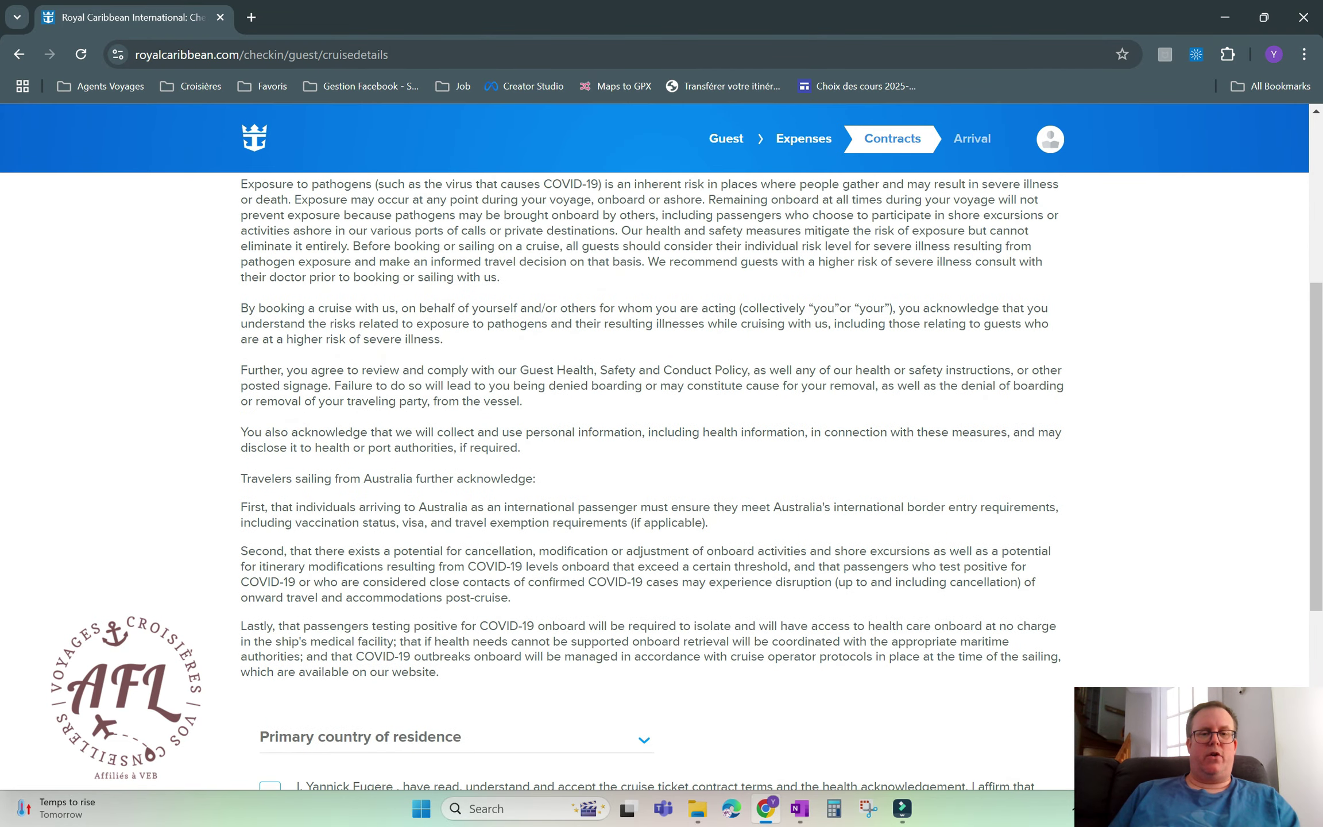
scroll(628, 526, "down", 3)
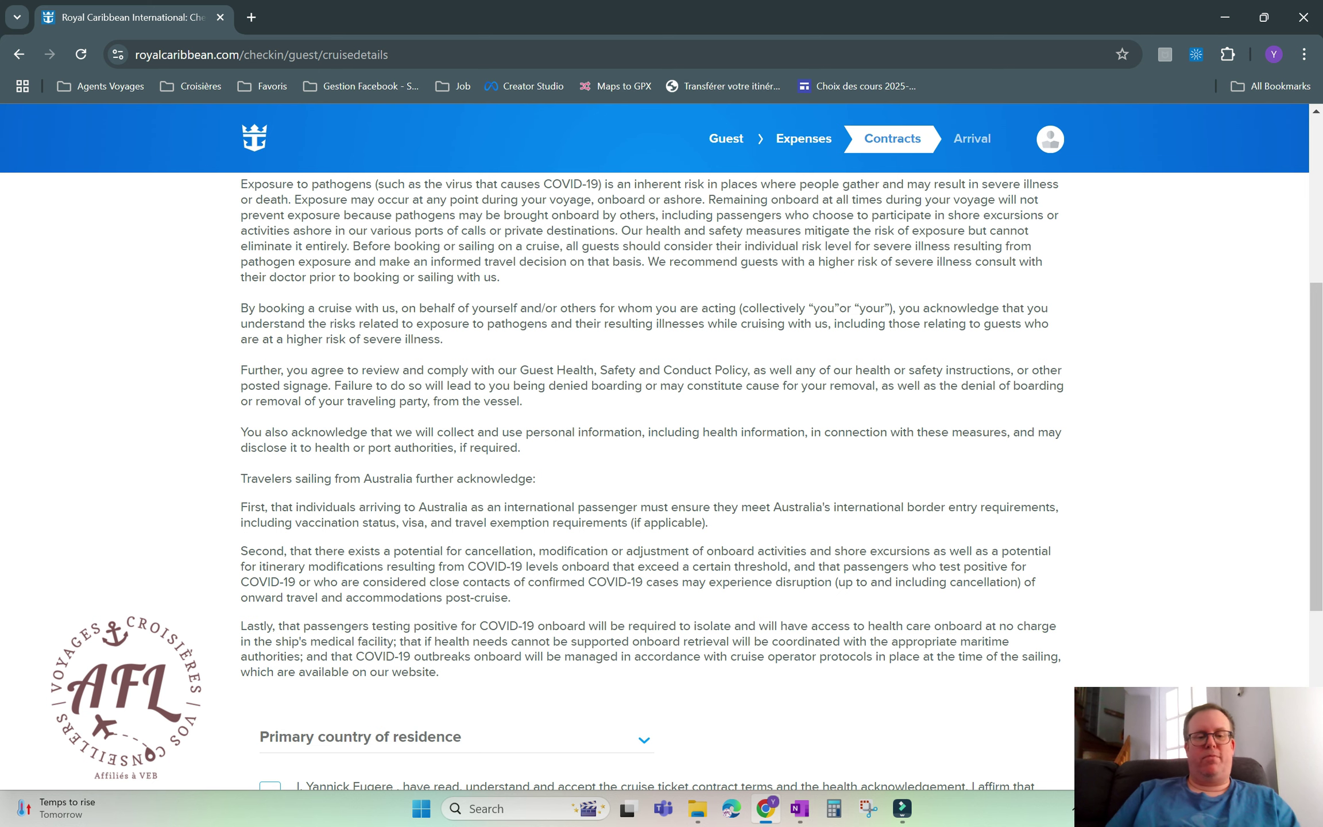
scroll(534, 511, "down", 3)
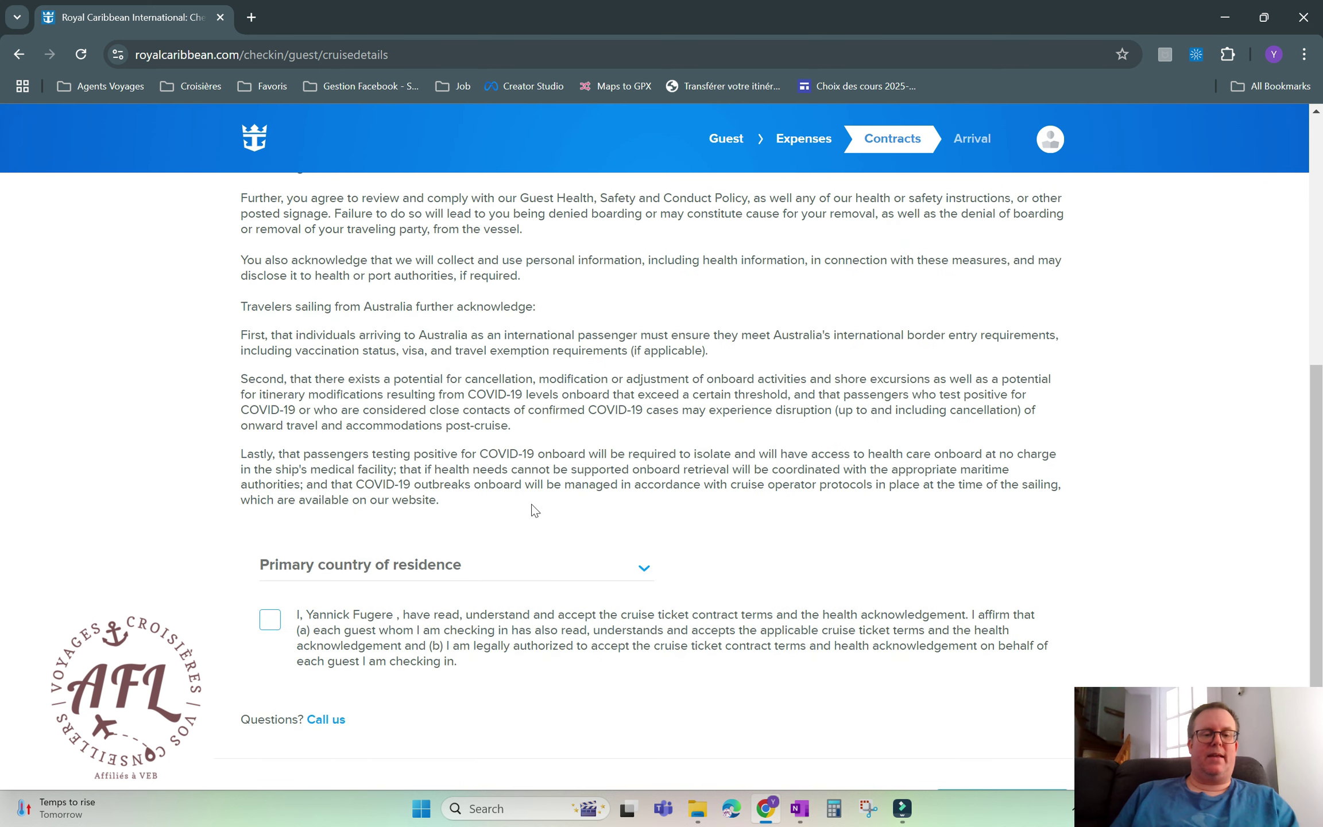
left_click(414, 567)
scroll(377, 676, "down", 3)
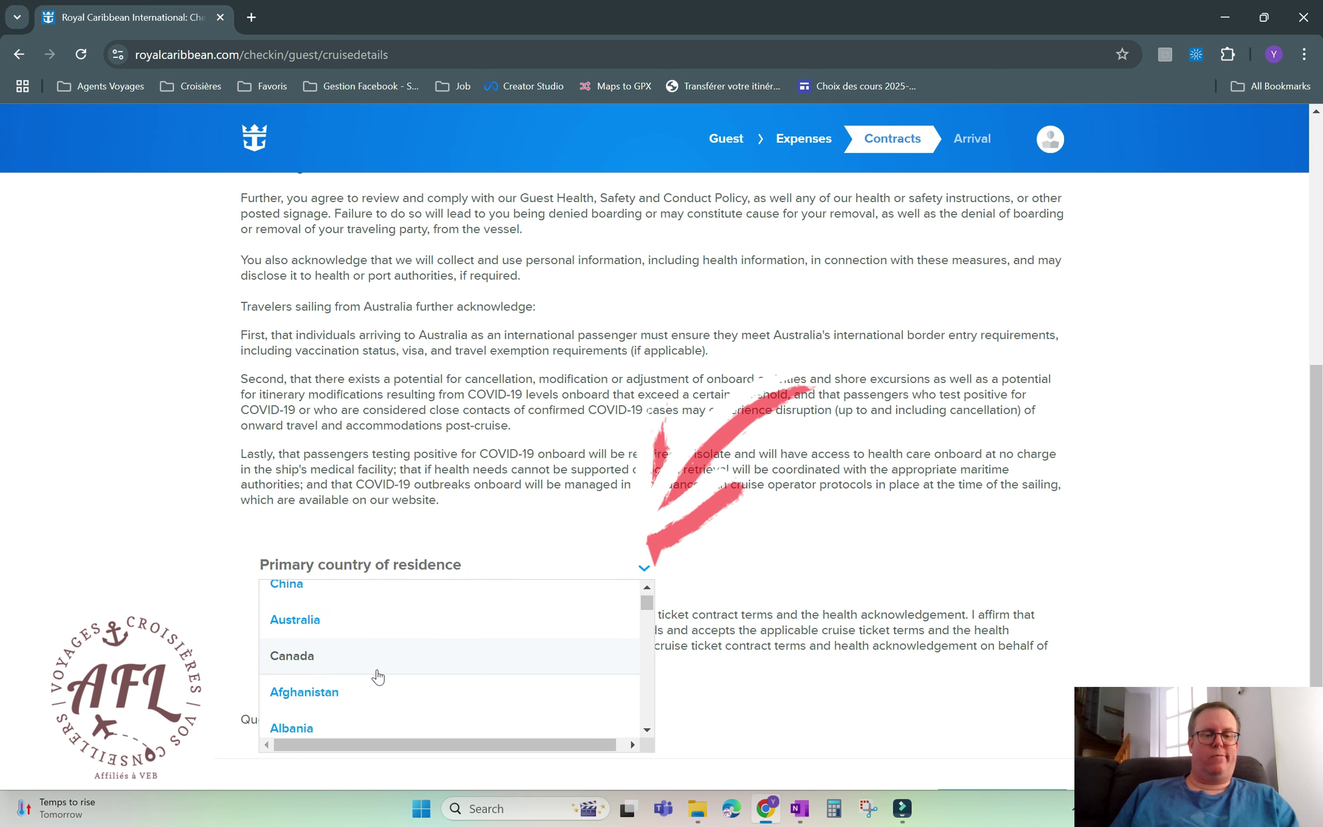
scroll(377, 677, "up", 3)
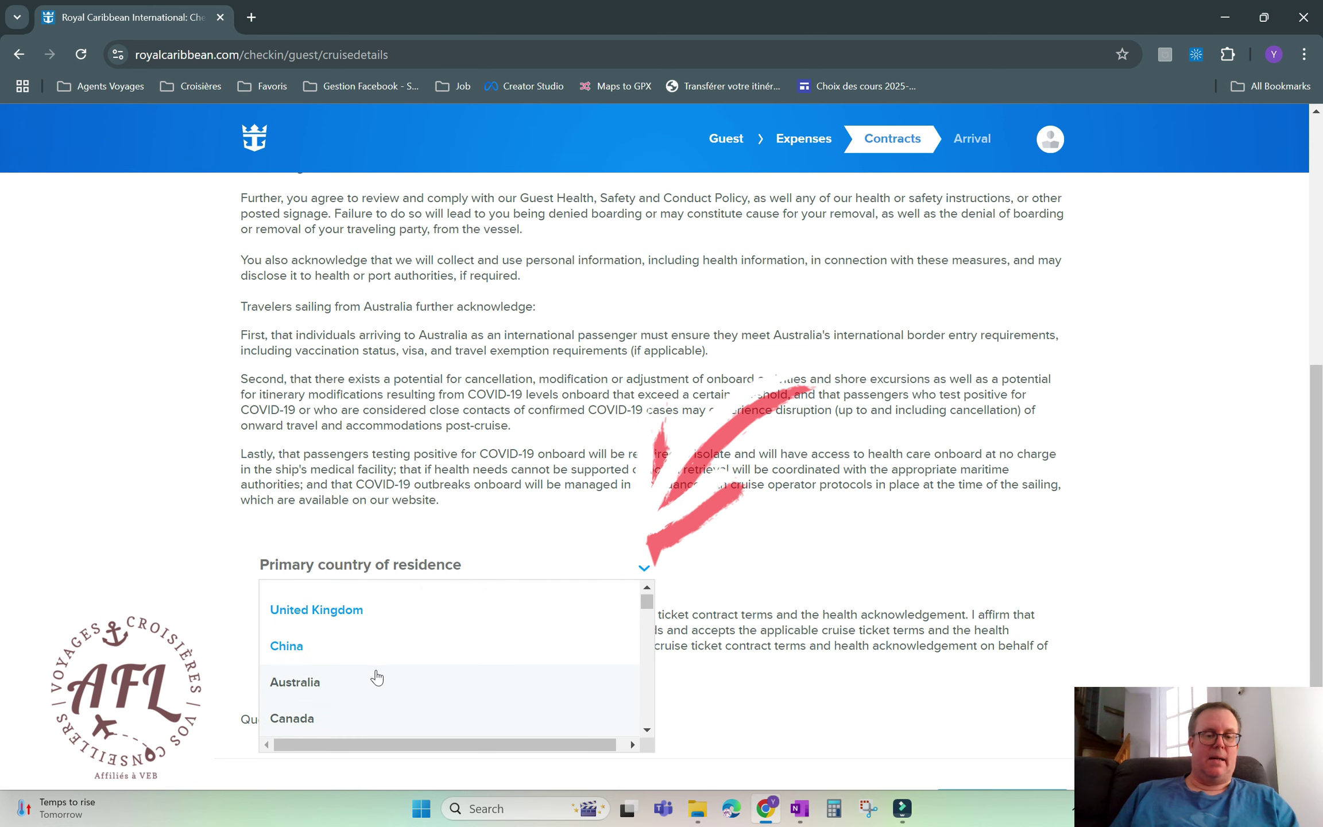
left_click(292, 718)
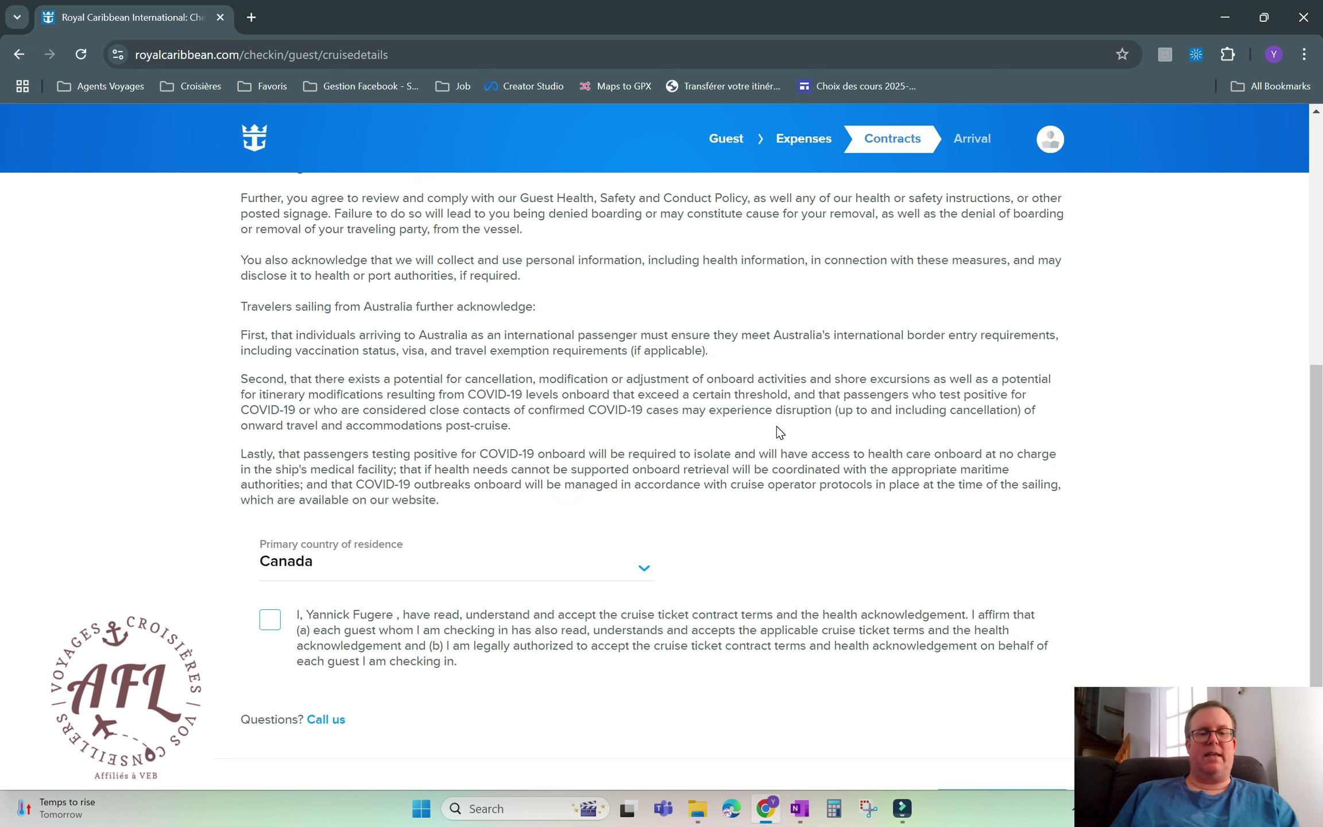
Accept the cruise ticket contract terms and health acknowledgement, and continue to the arrival time selection
scroll(779, 432, "down", 1)
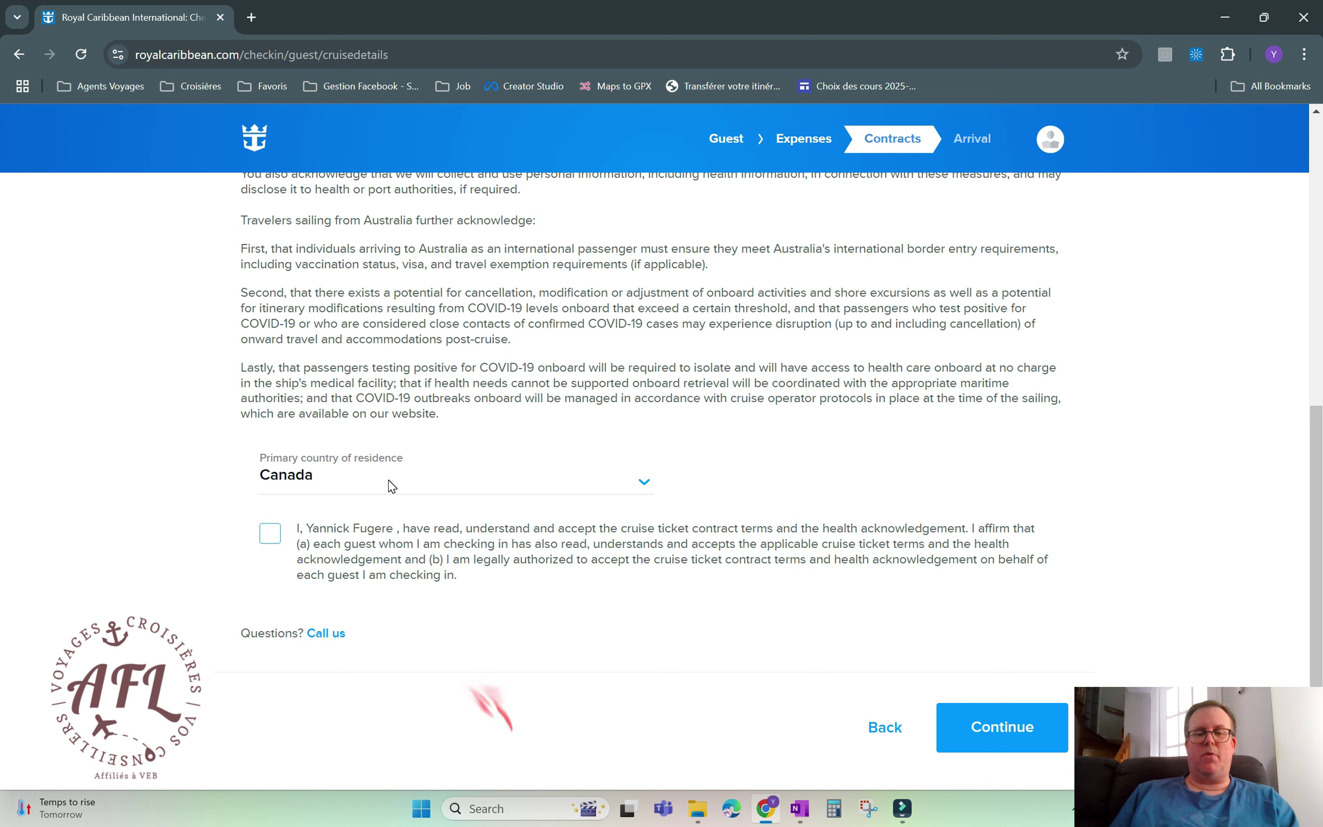
left_click(270, 542)
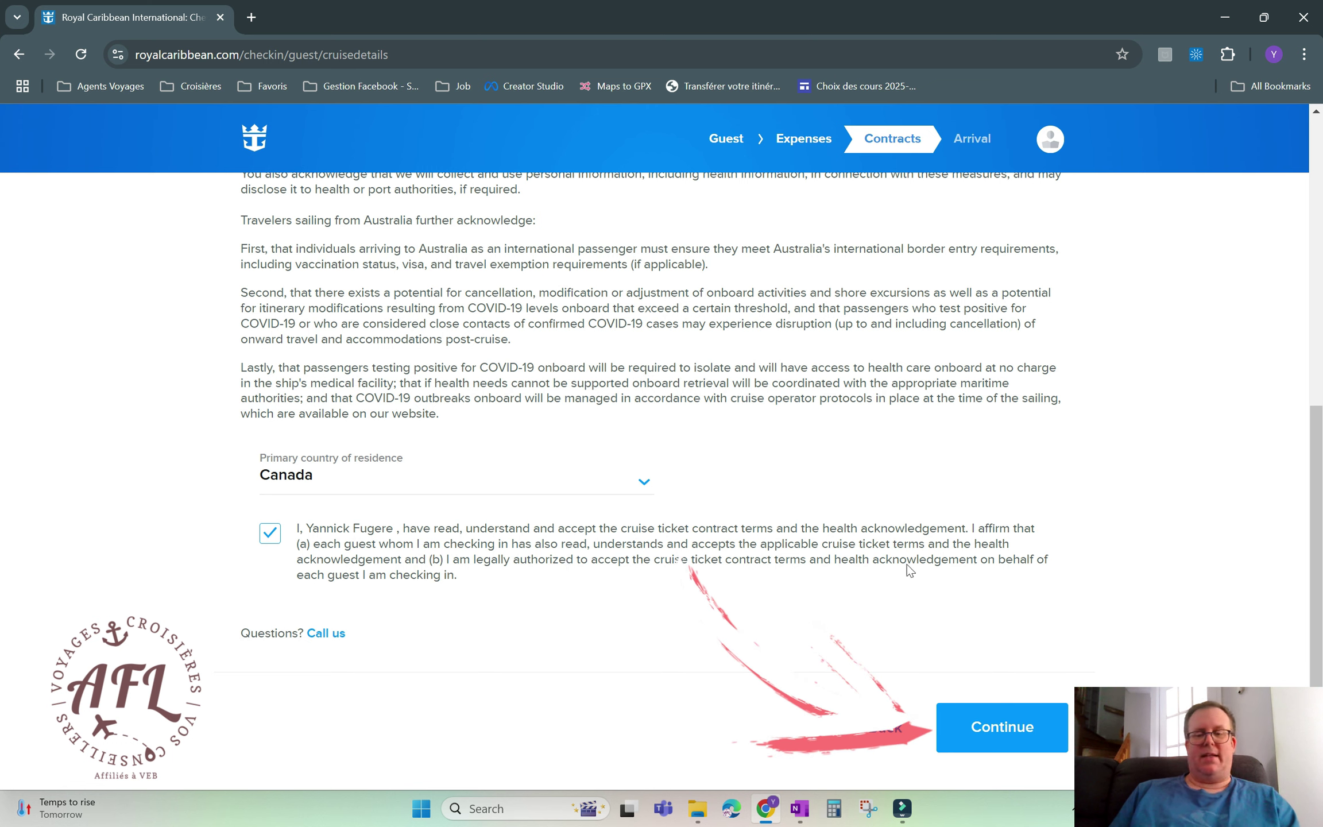
left_click(1053, 733)
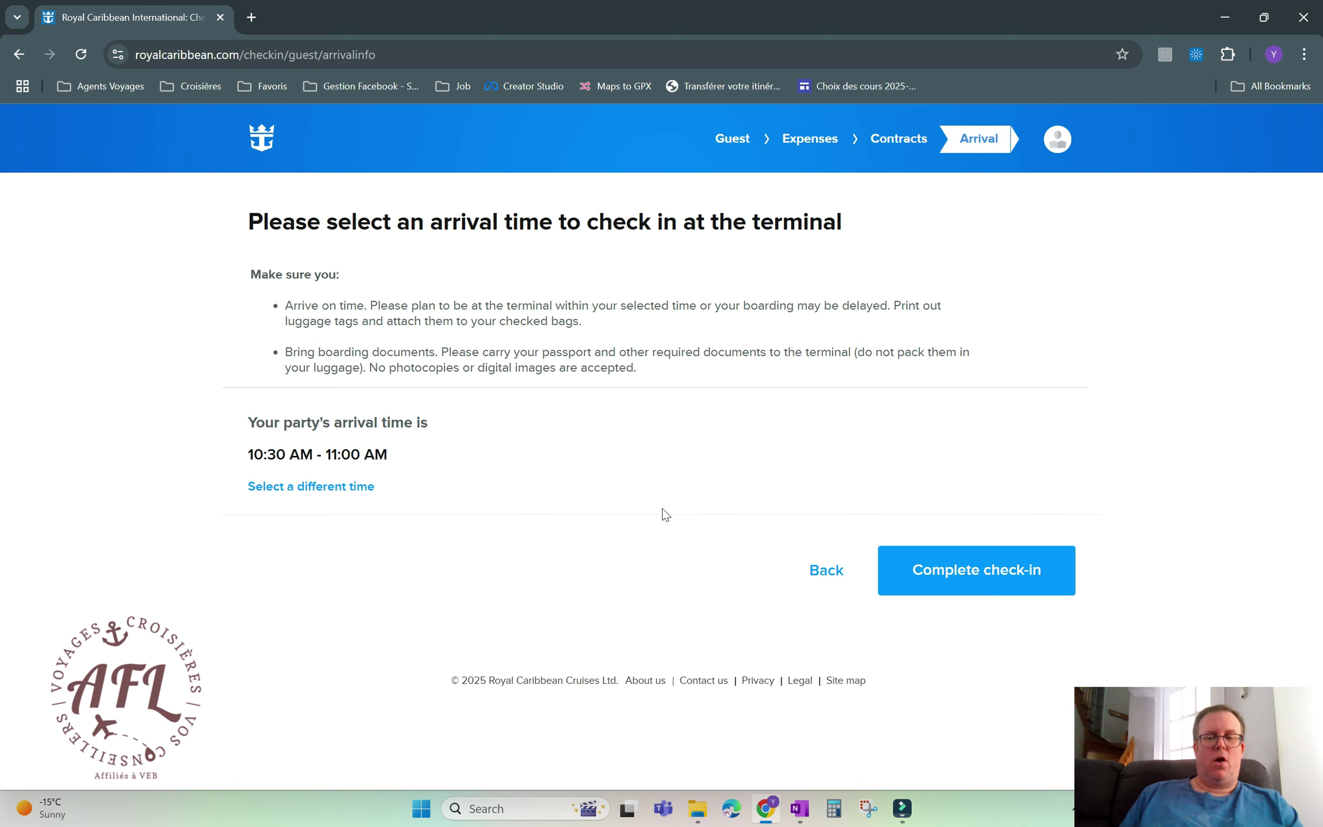
Complete the check-in with the 10:30 AM - 11:00 AM arrival time and view the guest's SetSail Pass
left_click(1012, 572)
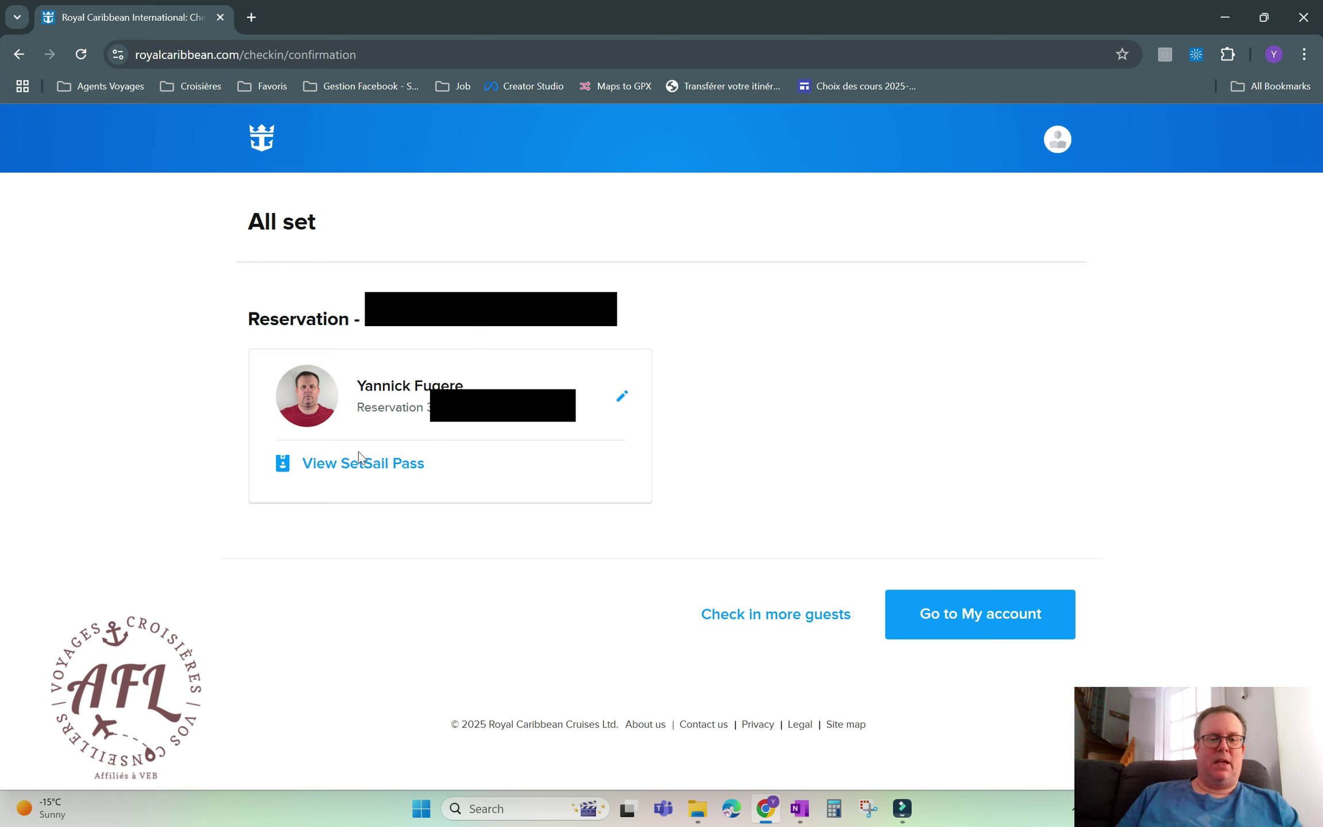
left_click(385, 470)
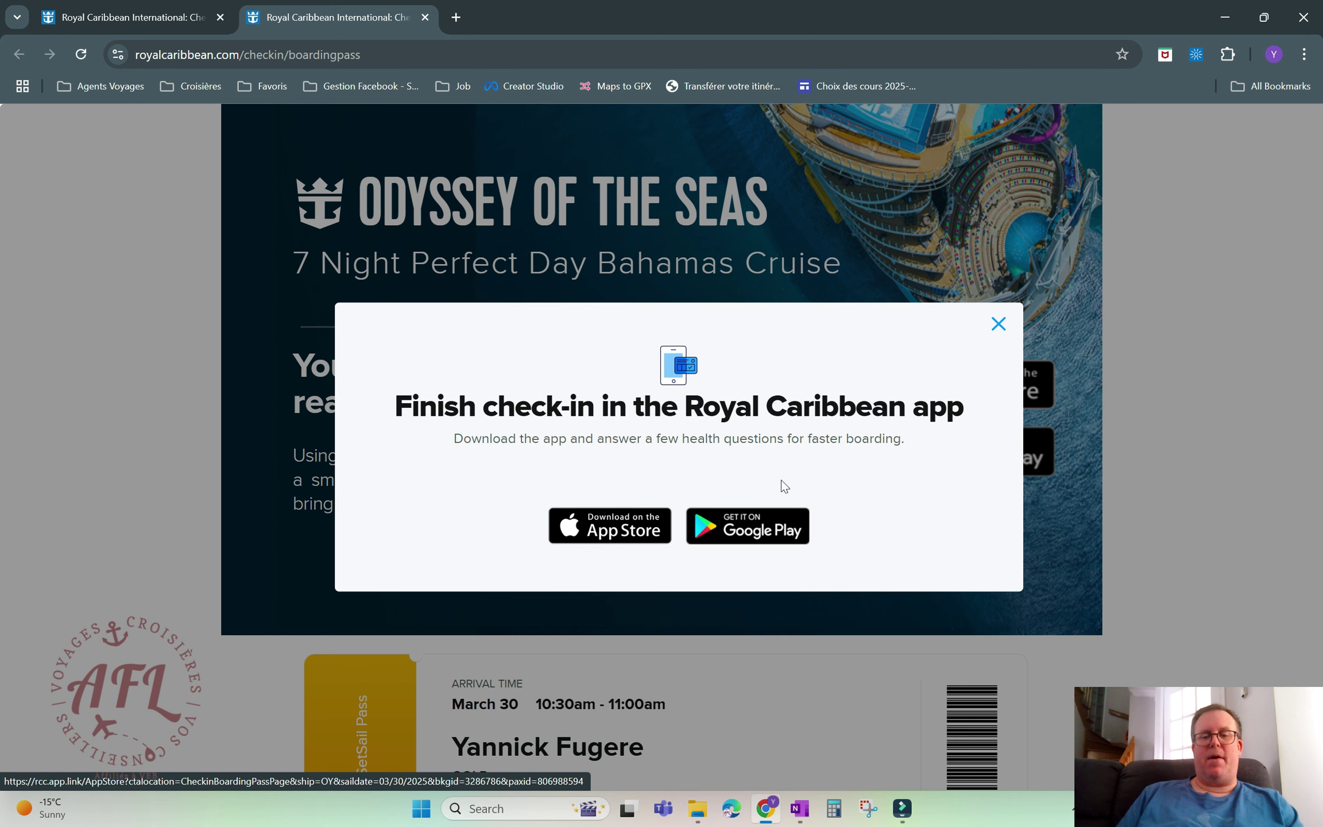
left_click(998, 325)
scroll(972, 341, "down", 6)
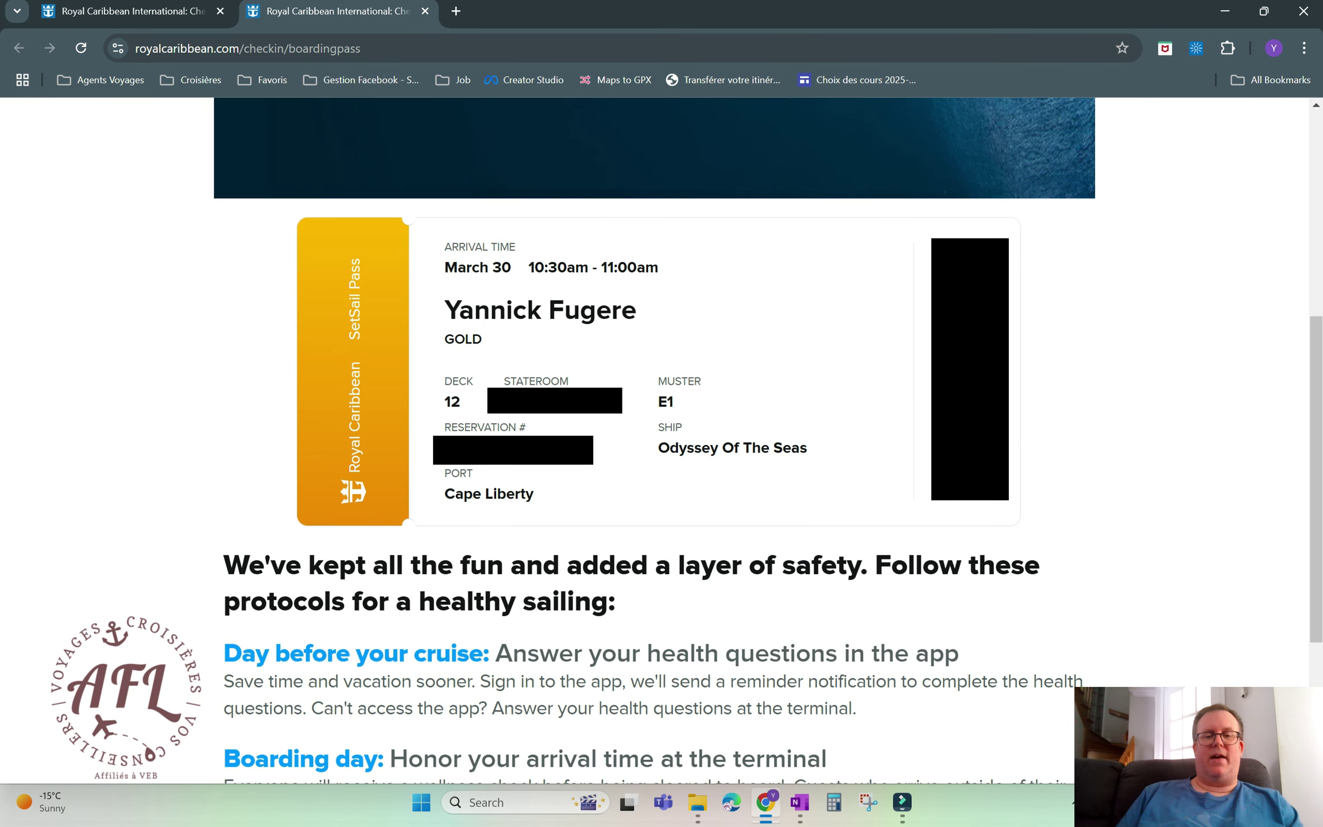